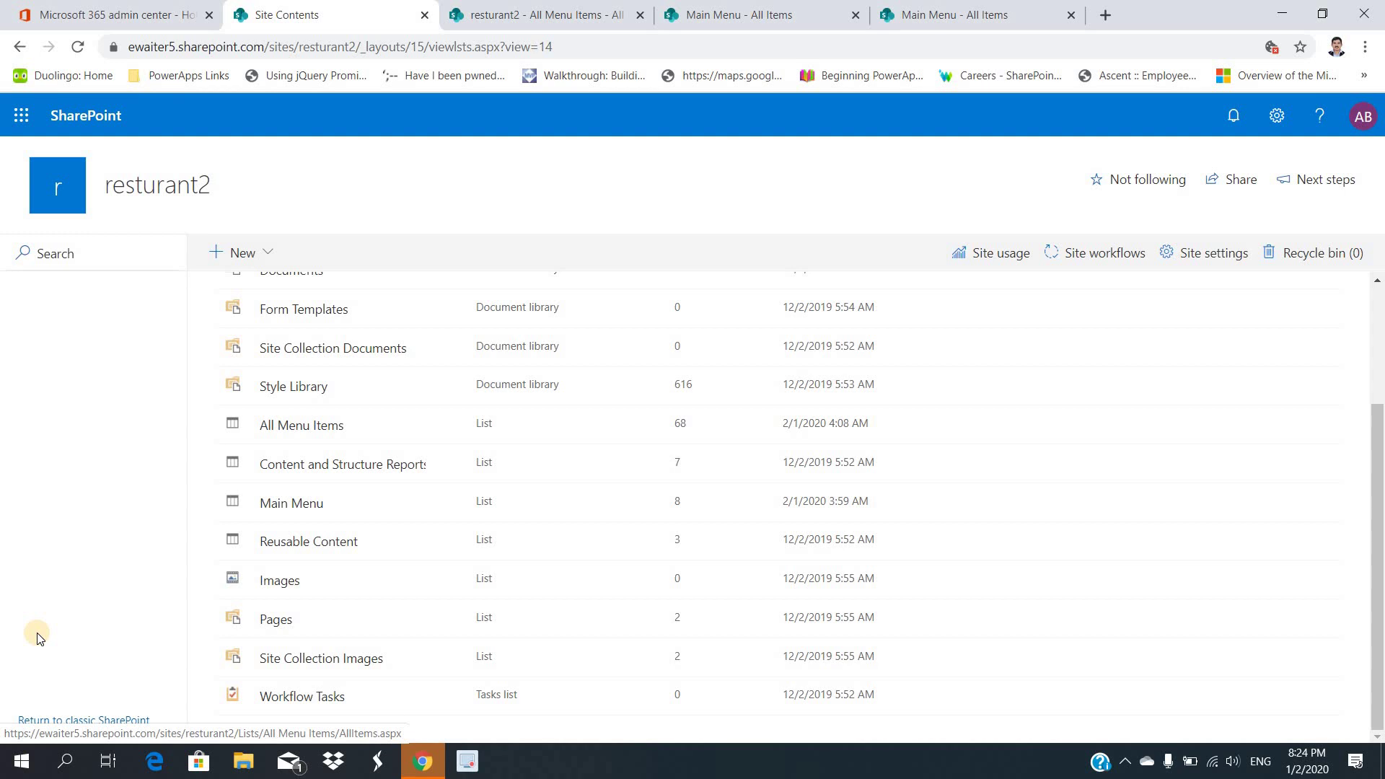
# Compare the Main Menu categories with the All Menu Items list, ending on All Menu Items
pyautogui.click(530, 10)
pyautogui.click(730, 6)
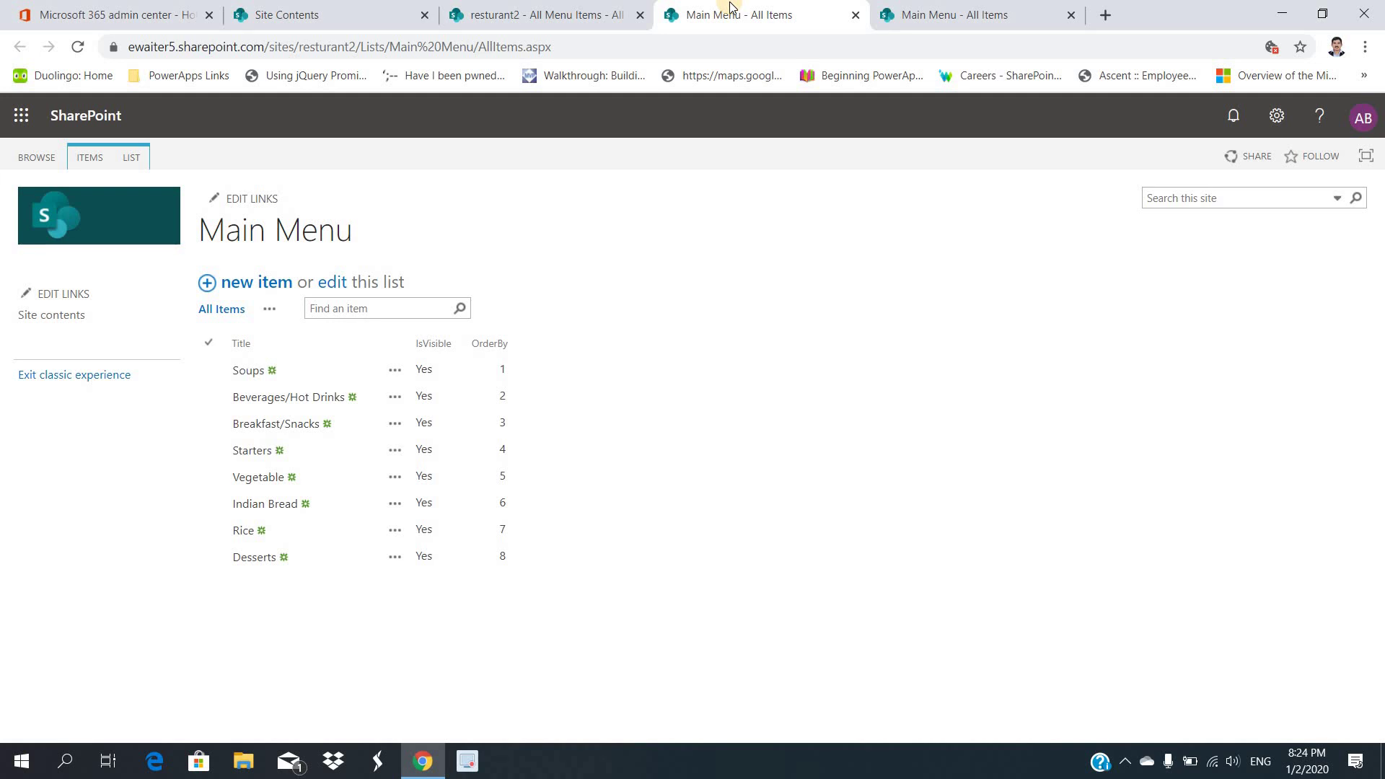
pyautogui.click(566, 7)
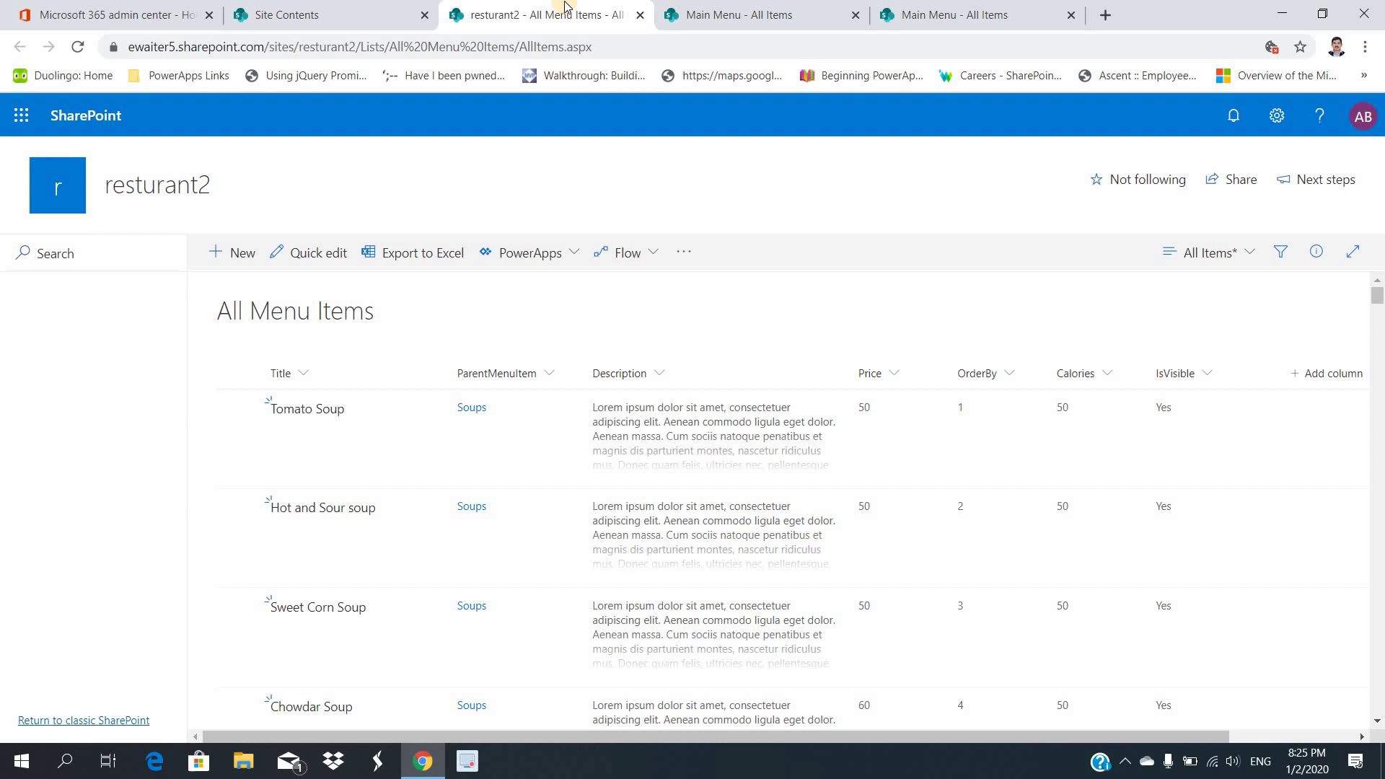
# Open the list settings page for All Menu Items
pyautogui.click(1277, 121)
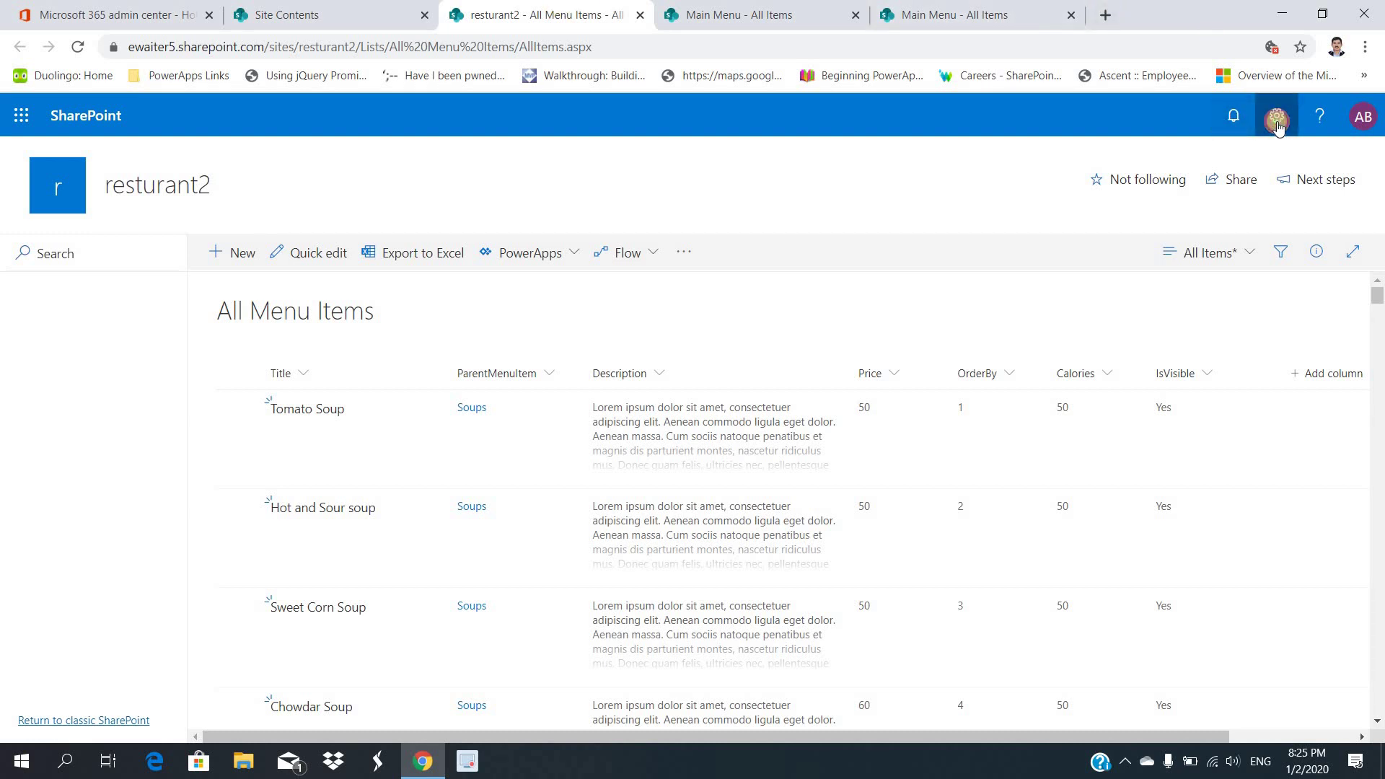
pyautogui.click(1143, 284)
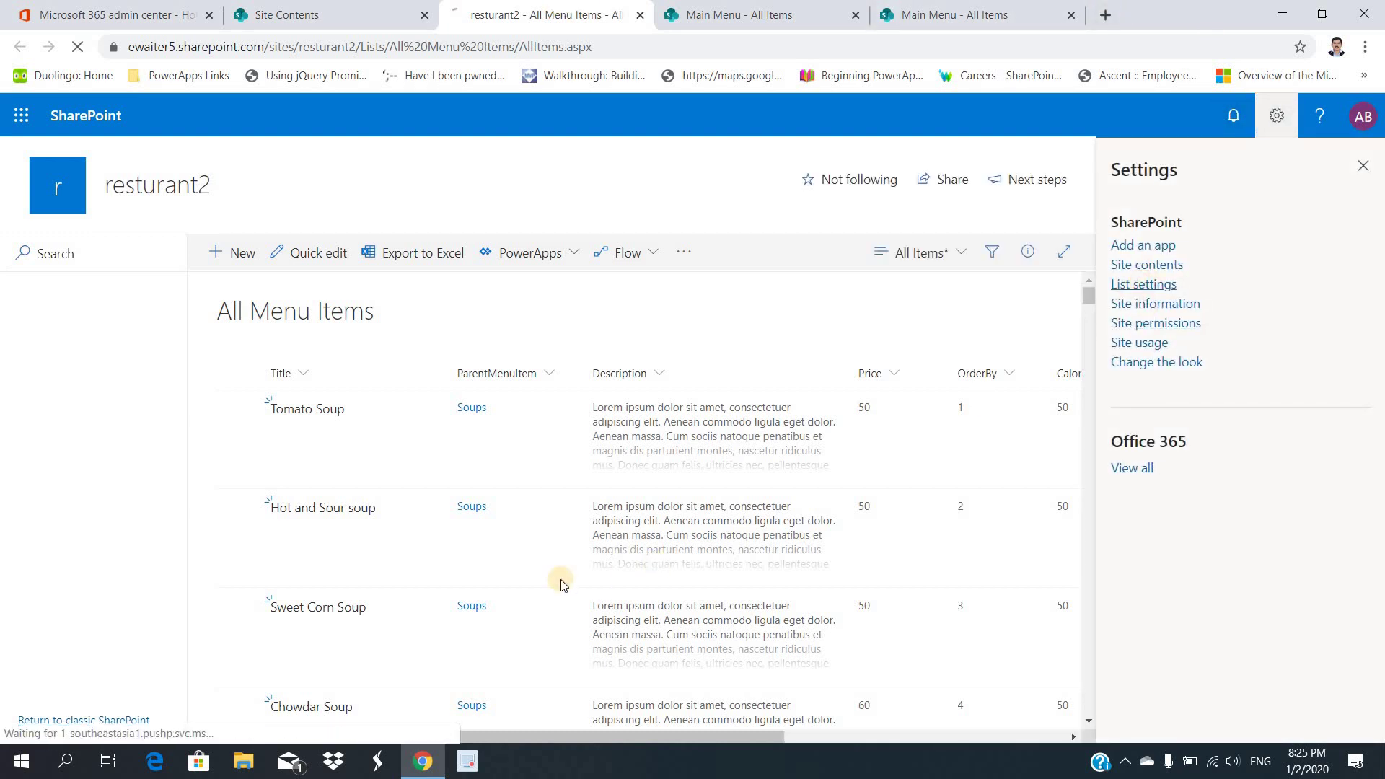
pyautogui.scroll(-12, 526, 587)
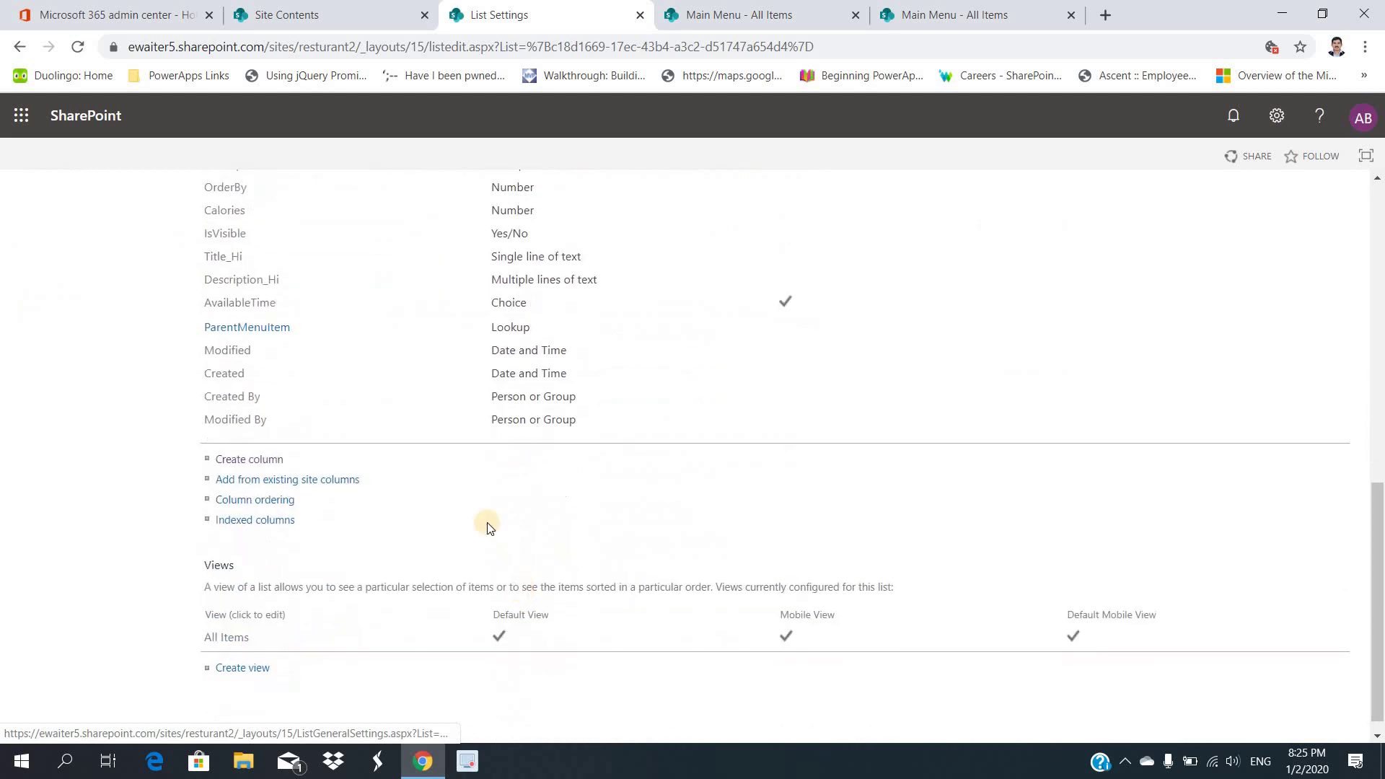
pyautogui.scroll(2, 488, 527)
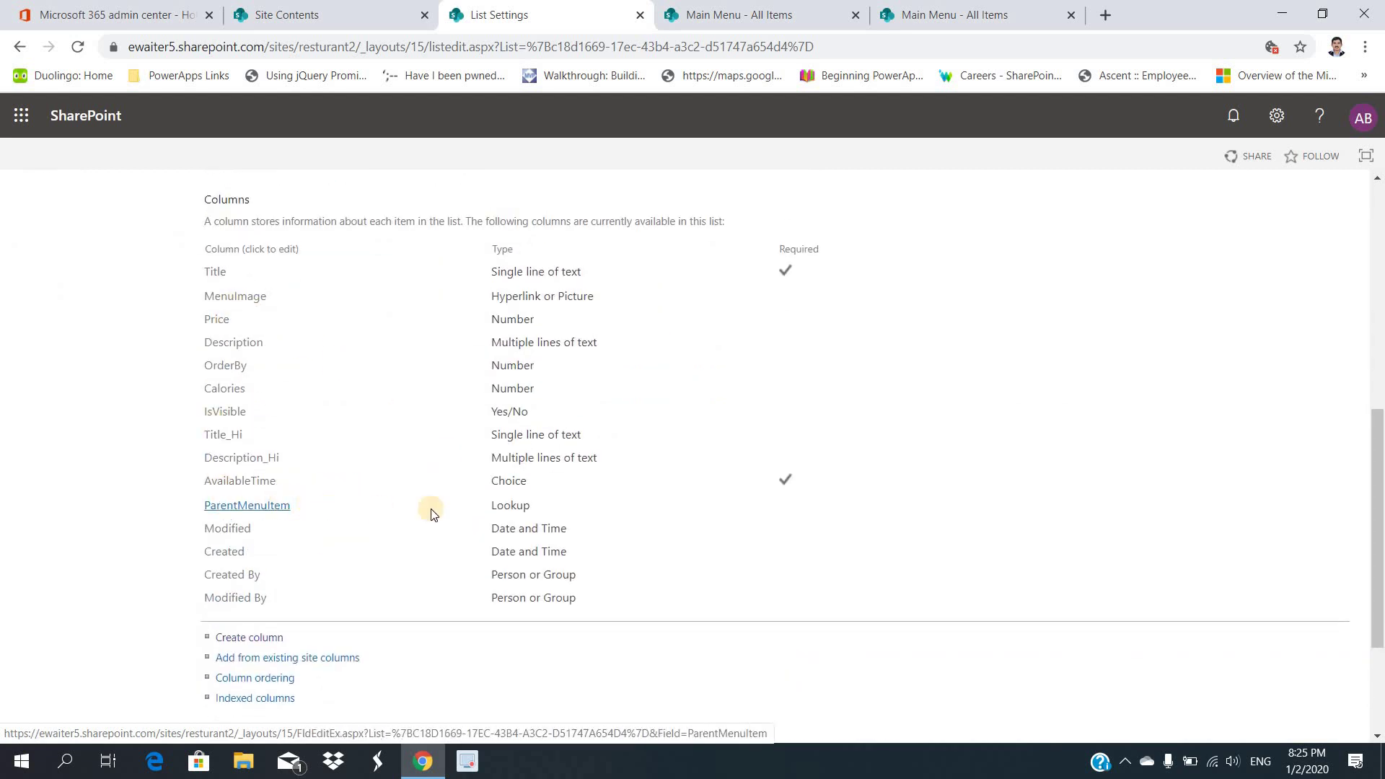
# Set the ParentMenuItem lookup to enforce its relationship with Cascade delete, accepting column indexing
pyautogui.click(275, 513)
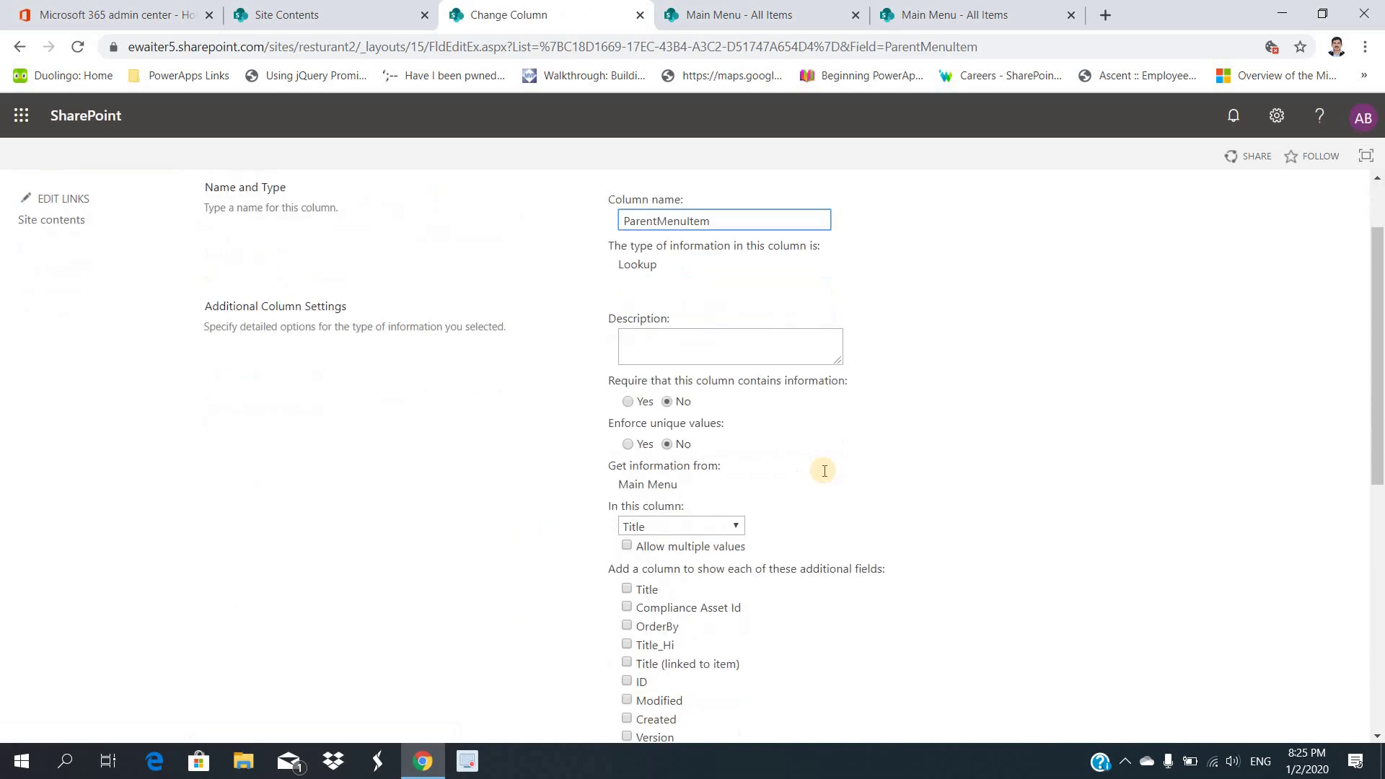
pyautogui.scroll(-2, 825, 470)
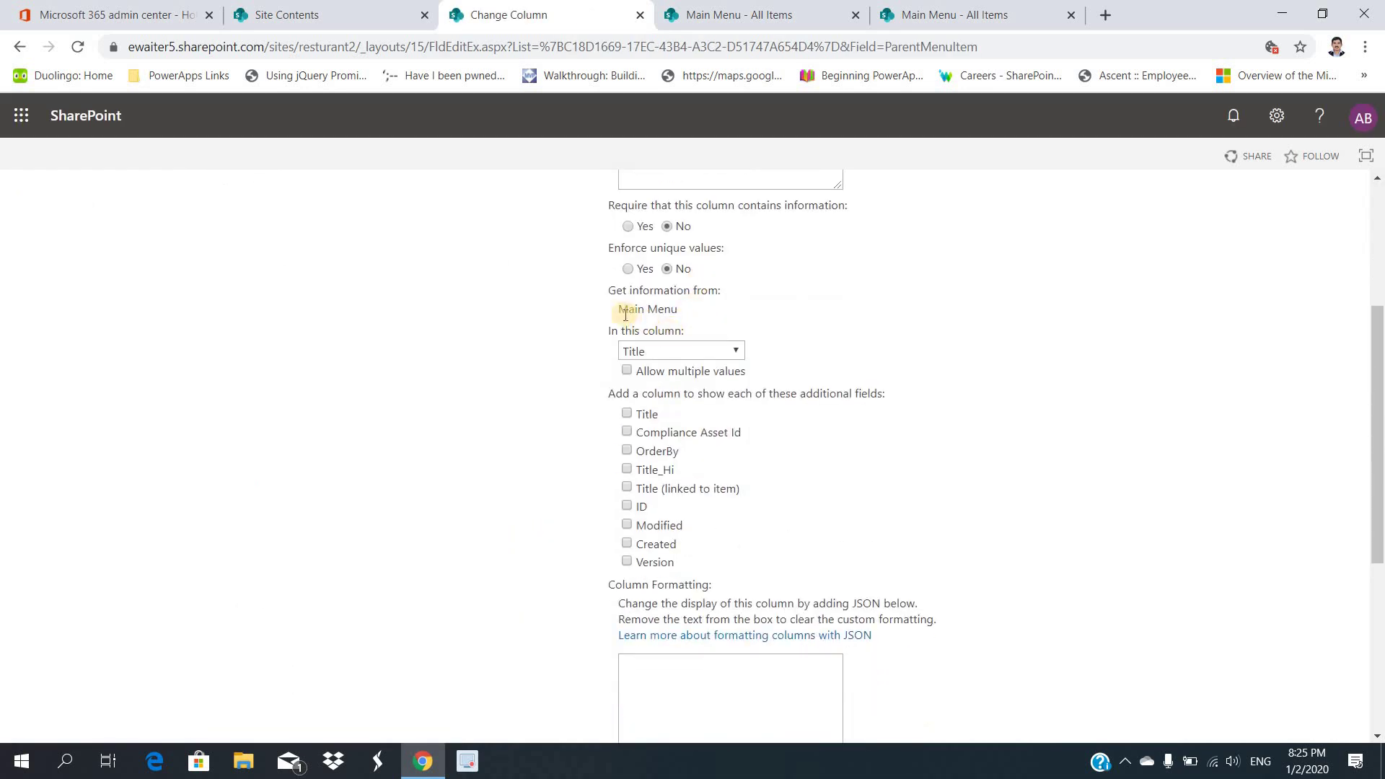
pyautogui.moveTo(628, 309); pyautogui.dragTo(658, 310)
pyautogui.scroll(-5, 867, 386)
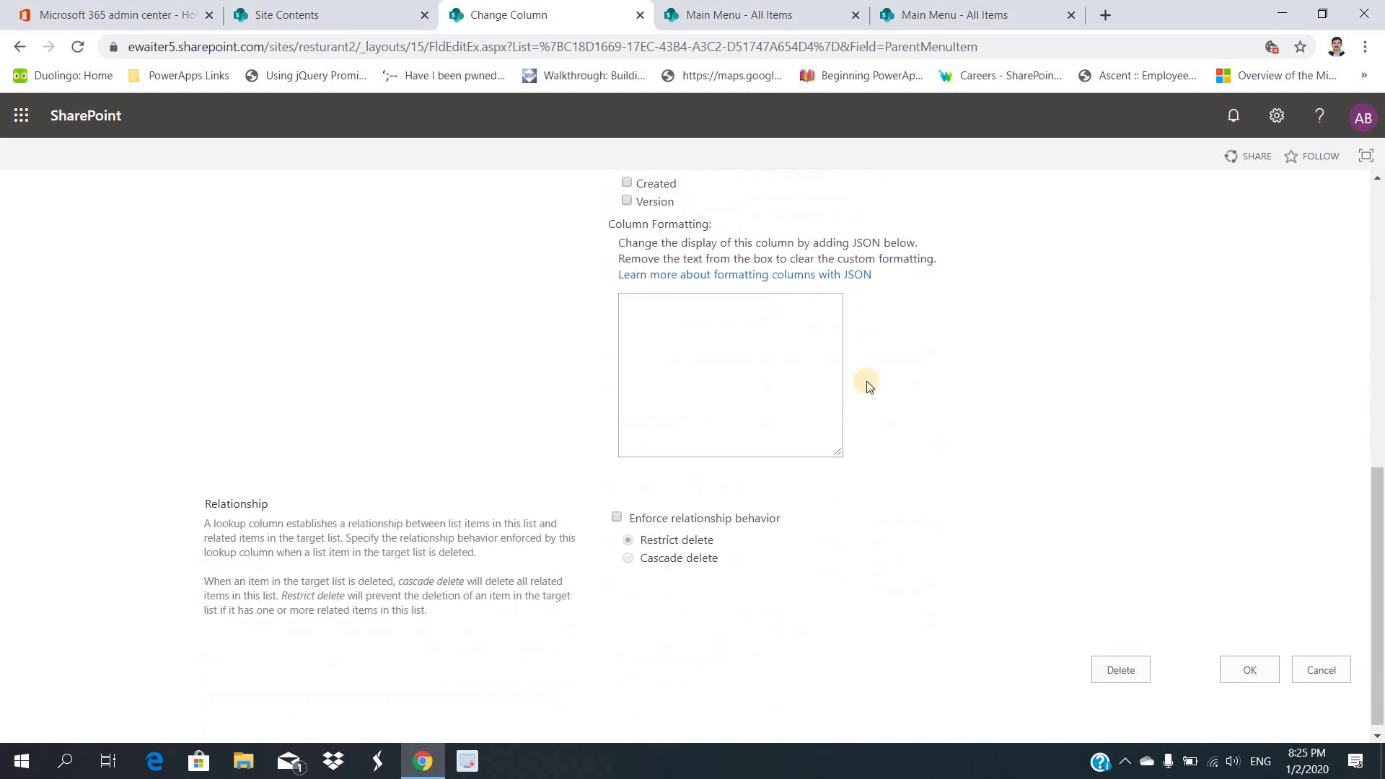
pyautogui.scroll(-1, 830, 418)
pyautogui.click(616, 507)
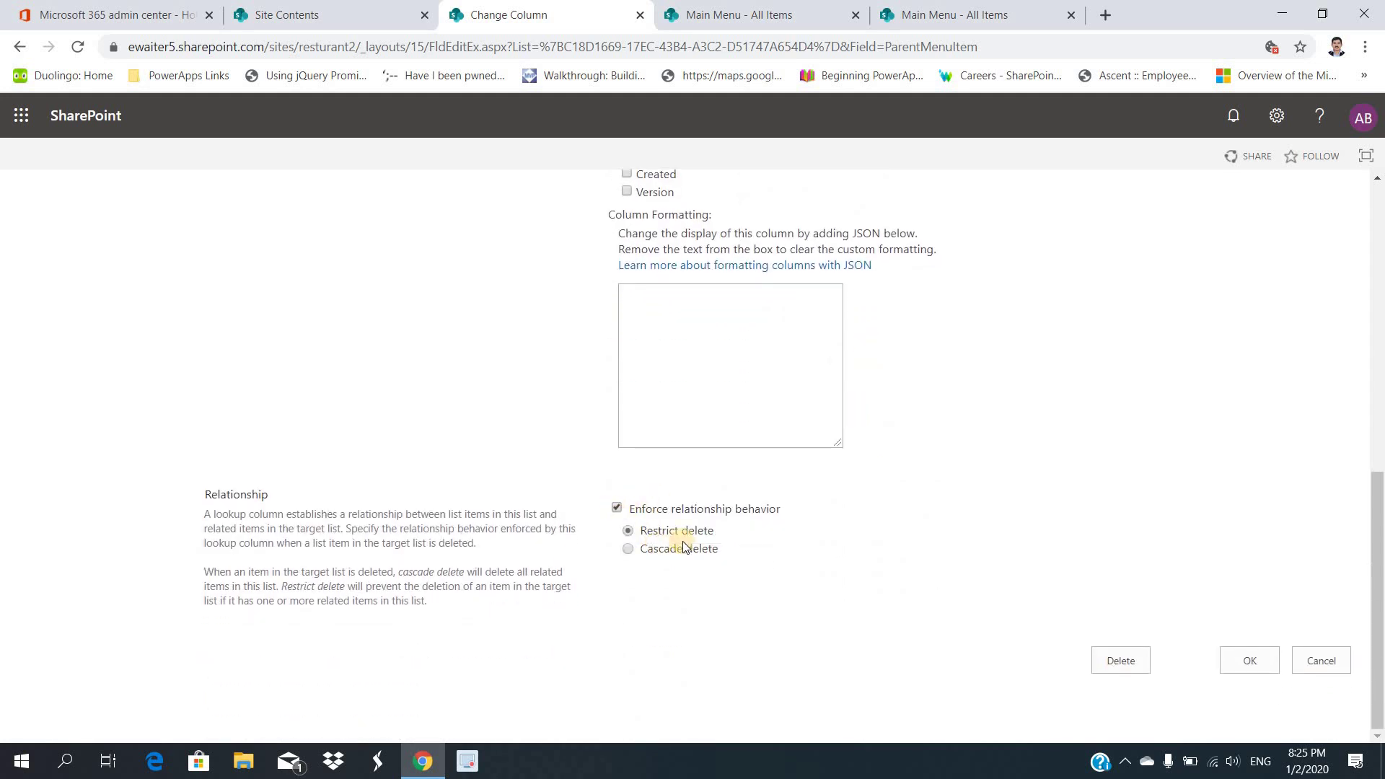
pyautogui.click(629, 550)
pyautogui.click(1241, 669)
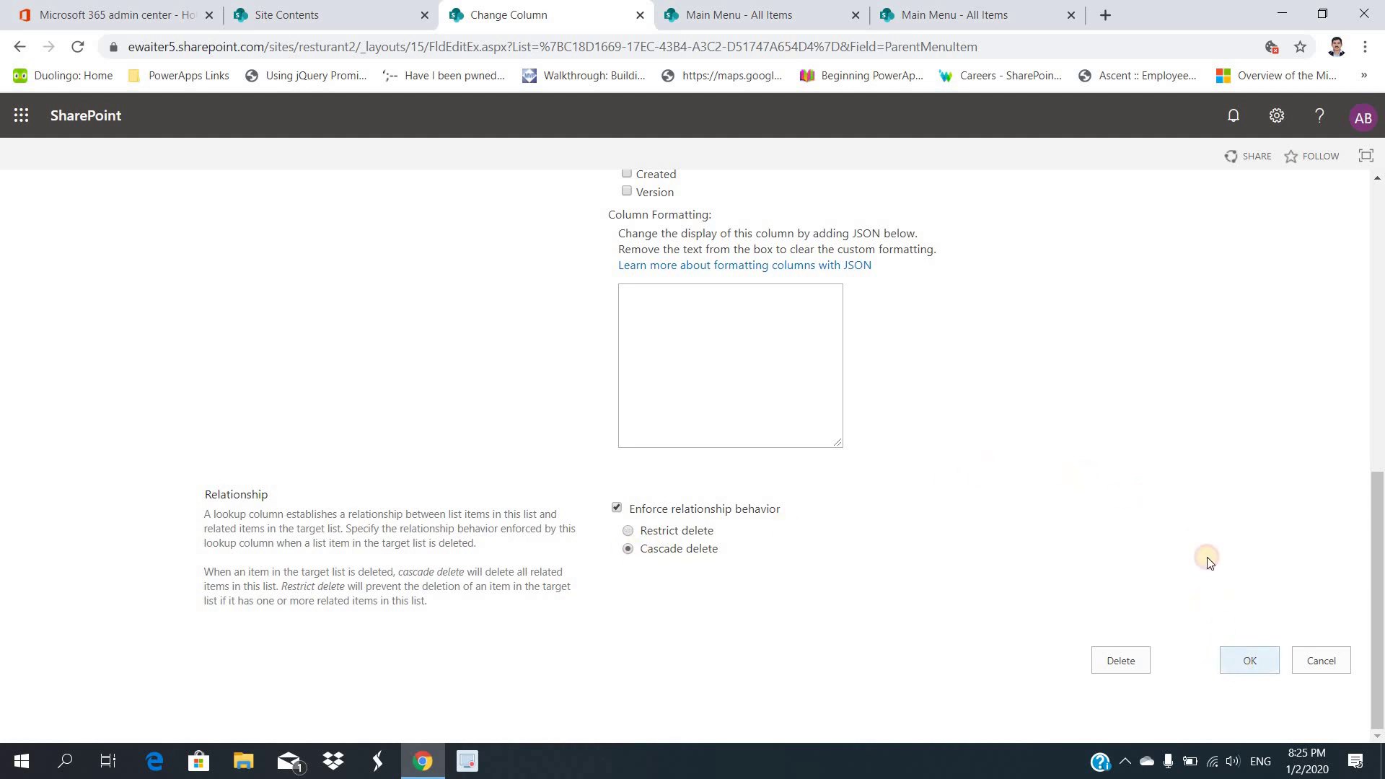
pyautogui.click(777, 171)
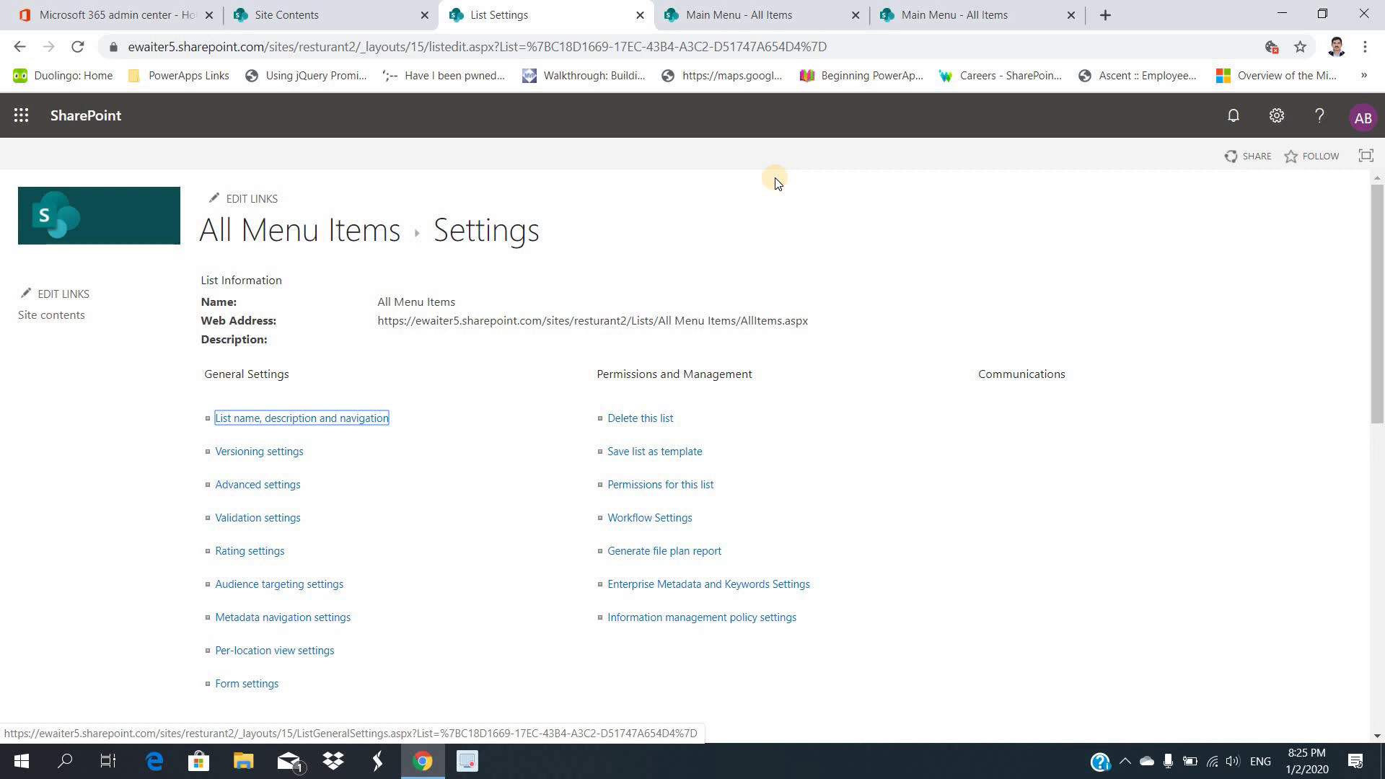
# Open the Main Menu list's Default Display Form
pyautogui.click(355, 238)
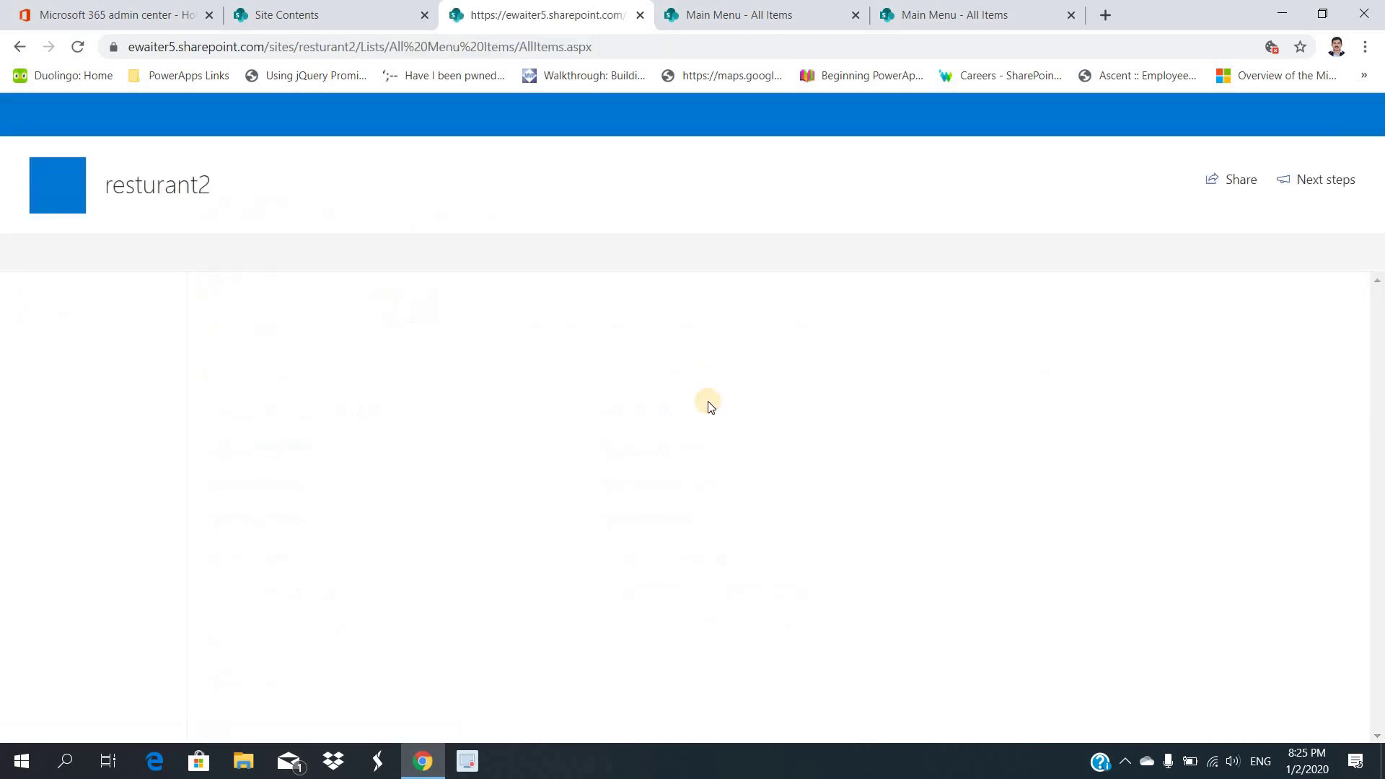
pyautogui.click(749, 14)
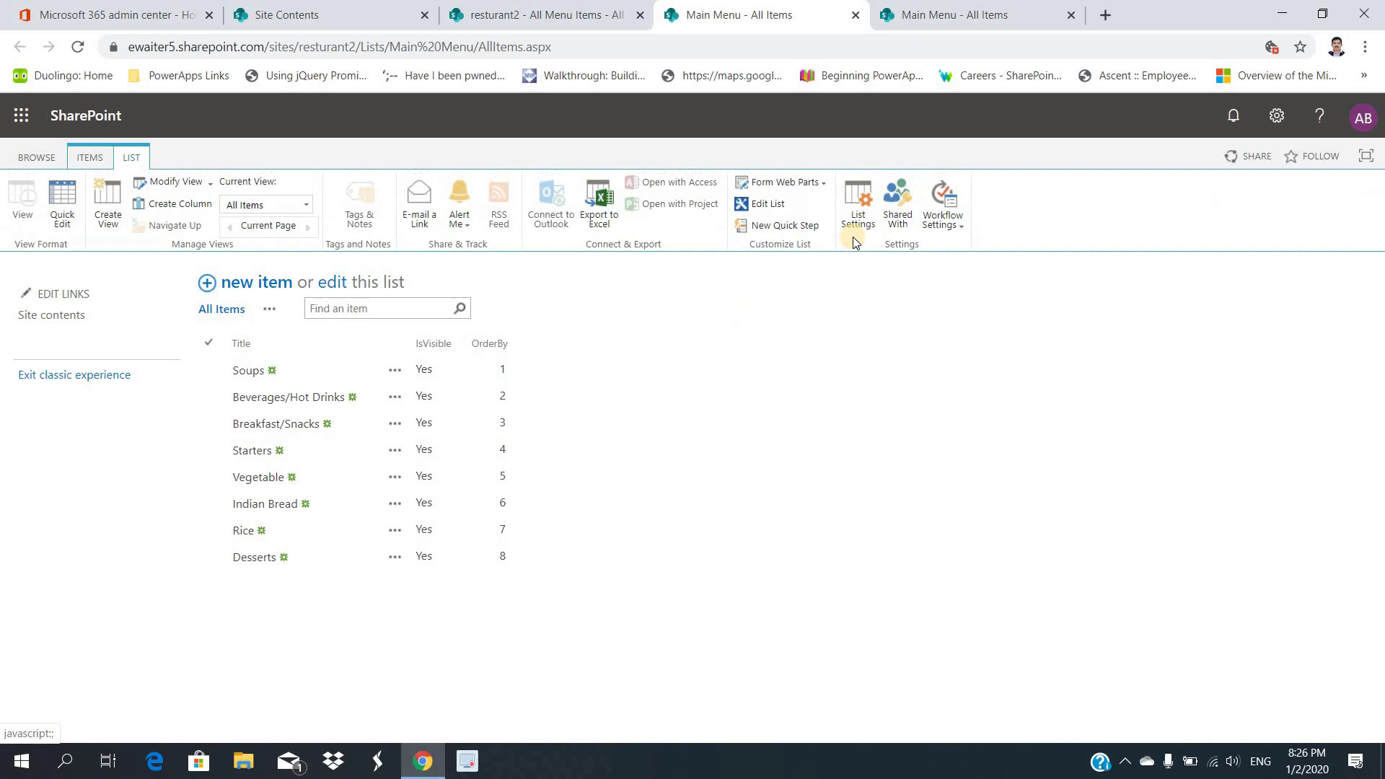
pyautogui.click(822, 183)
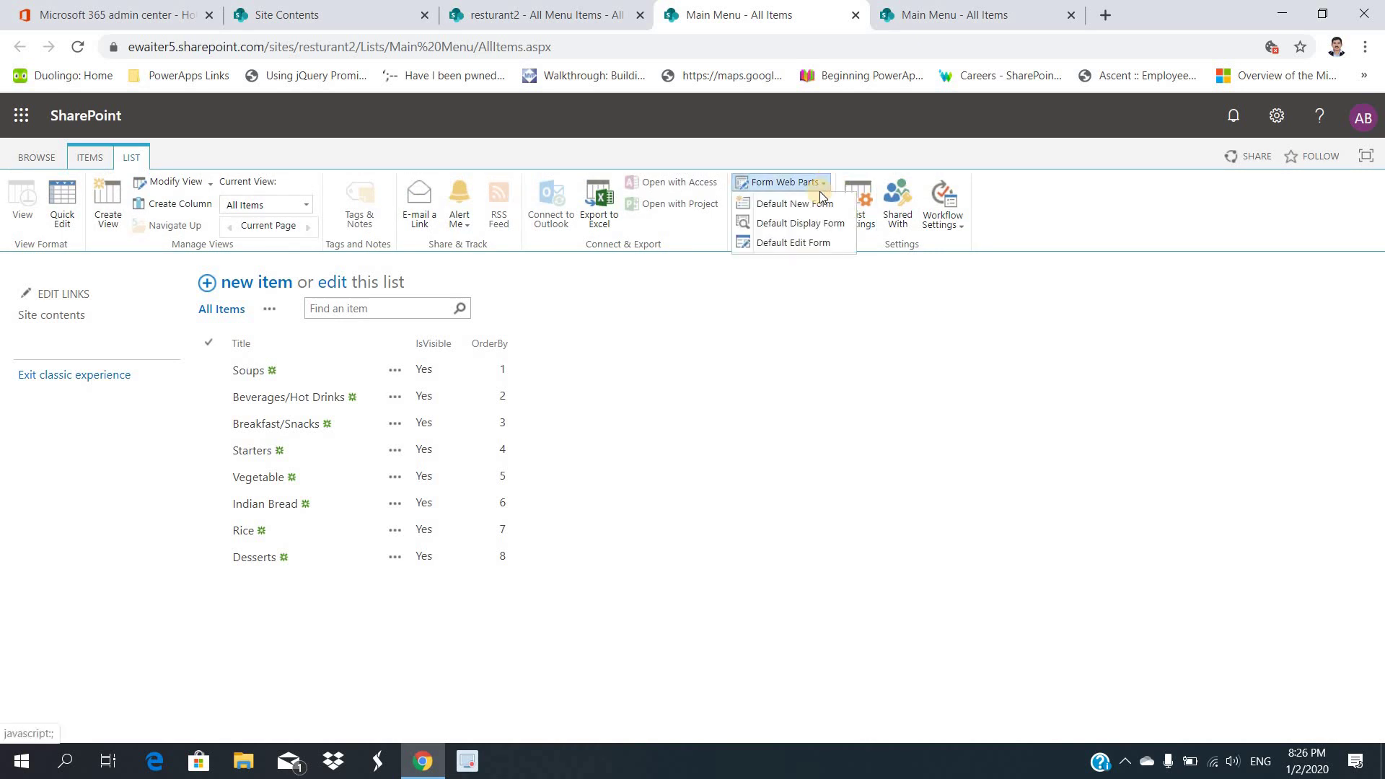
pyautogui.click(801, 222)
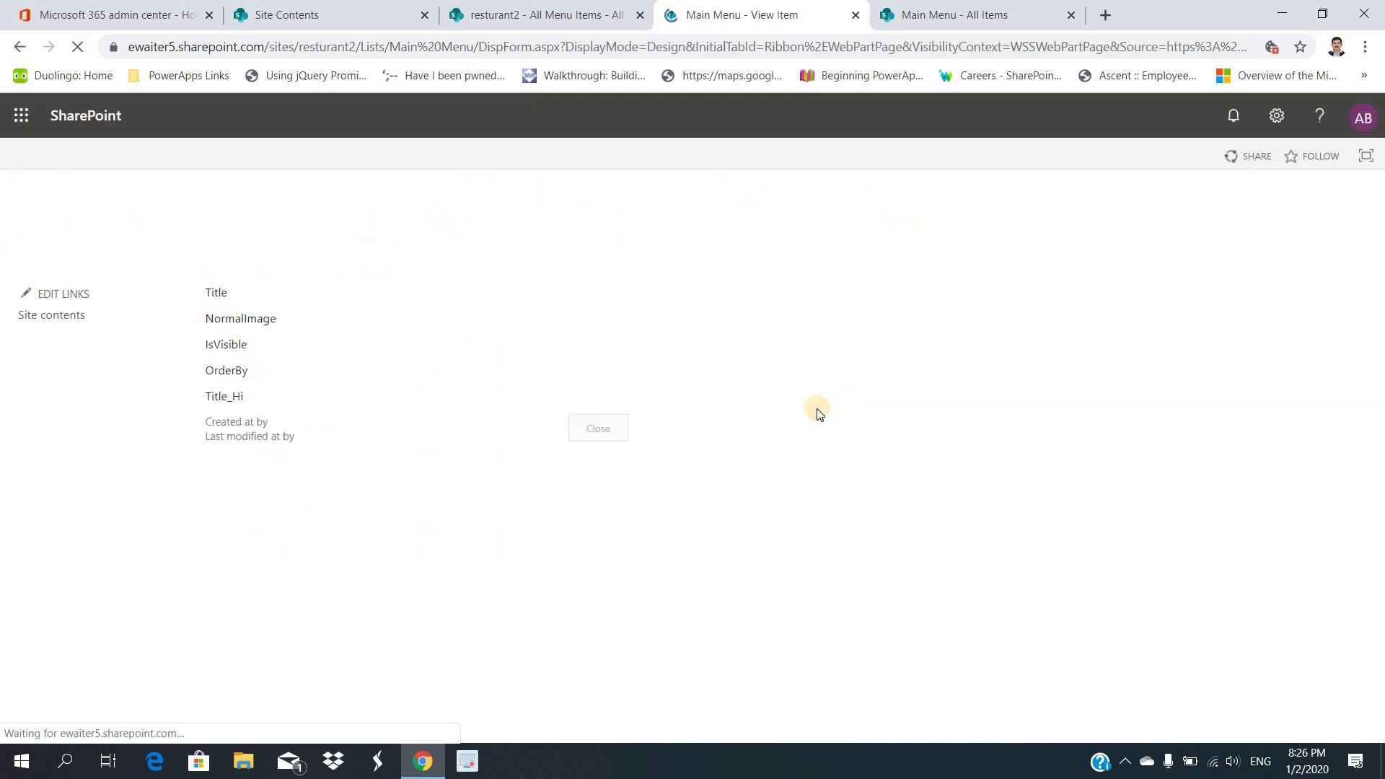
# Add the All Menu Items web part to the display form page and stop editing
pyautogui.click(1270, 116)
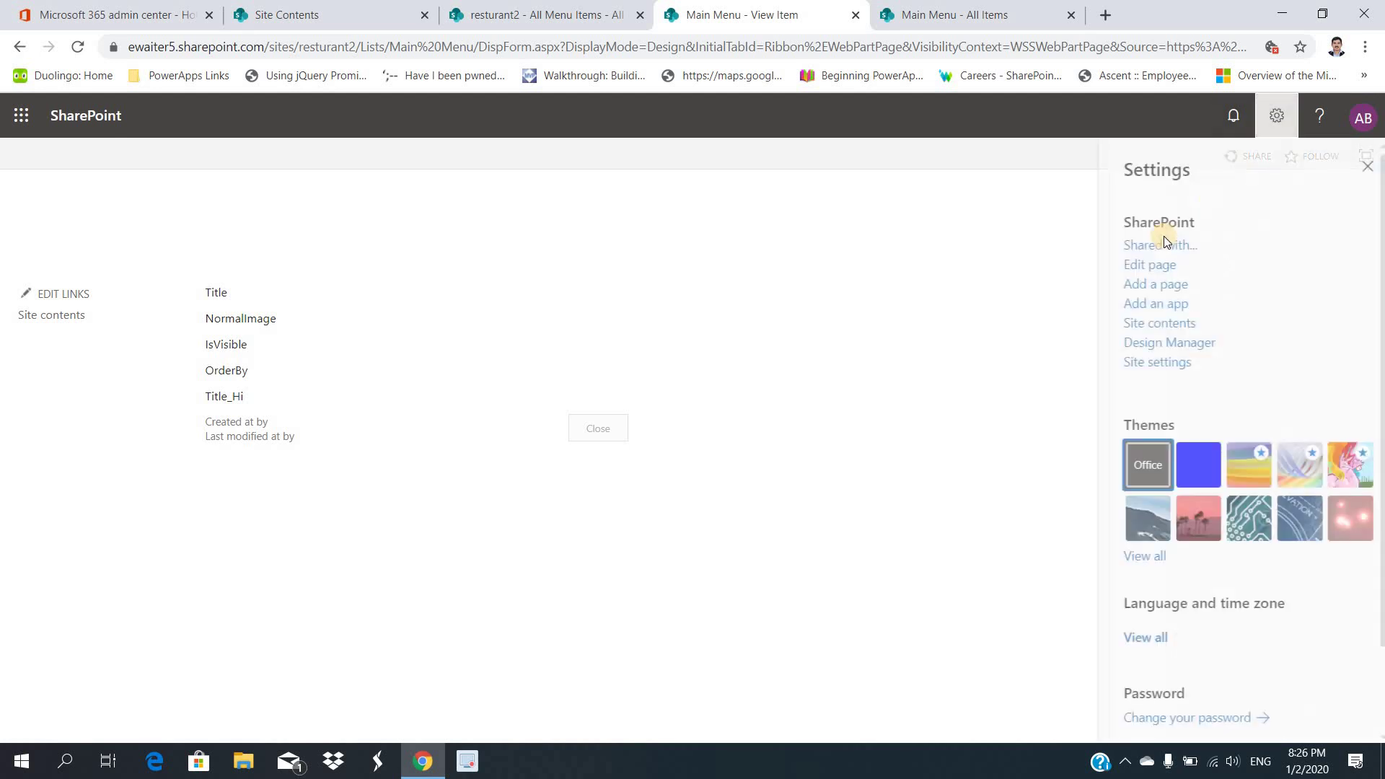
pyautogui.click(1138, 261)
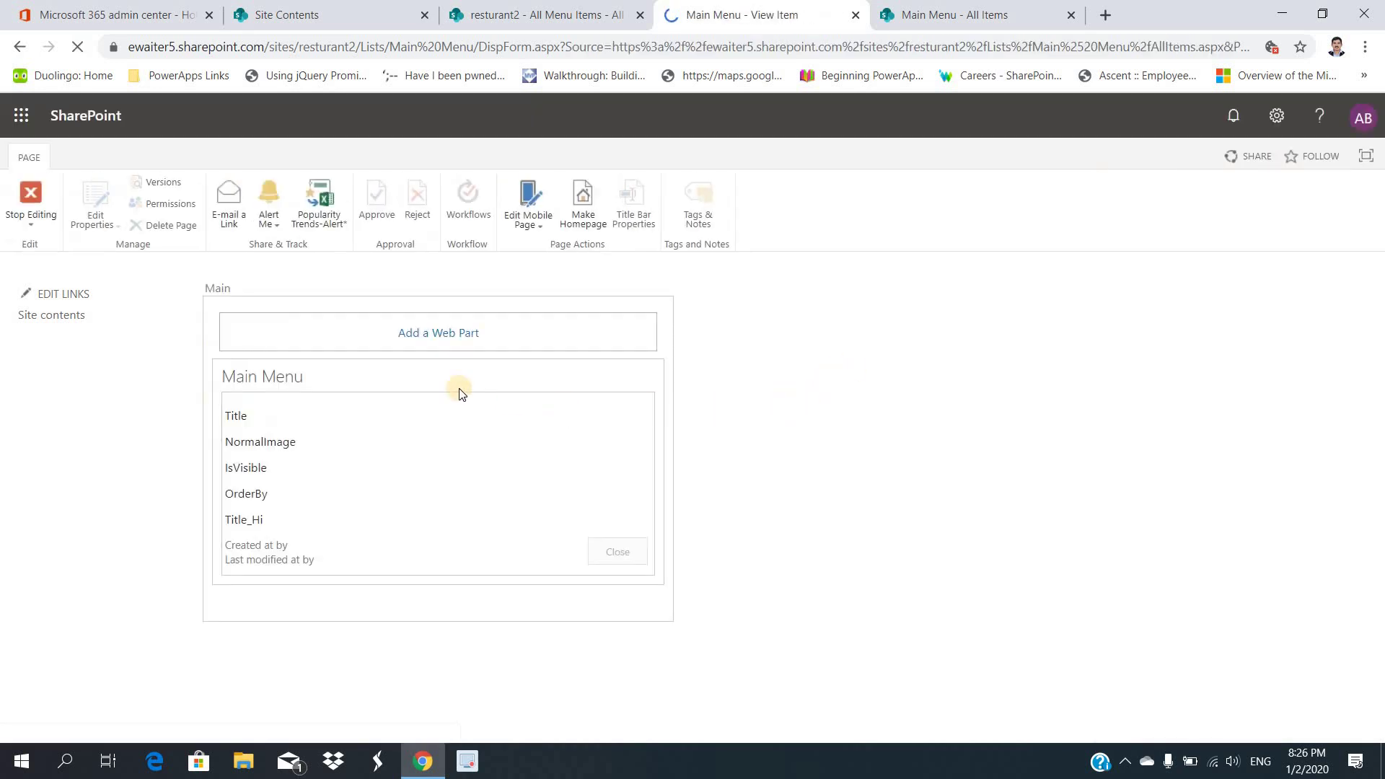
pyautogui.click(438, 333)
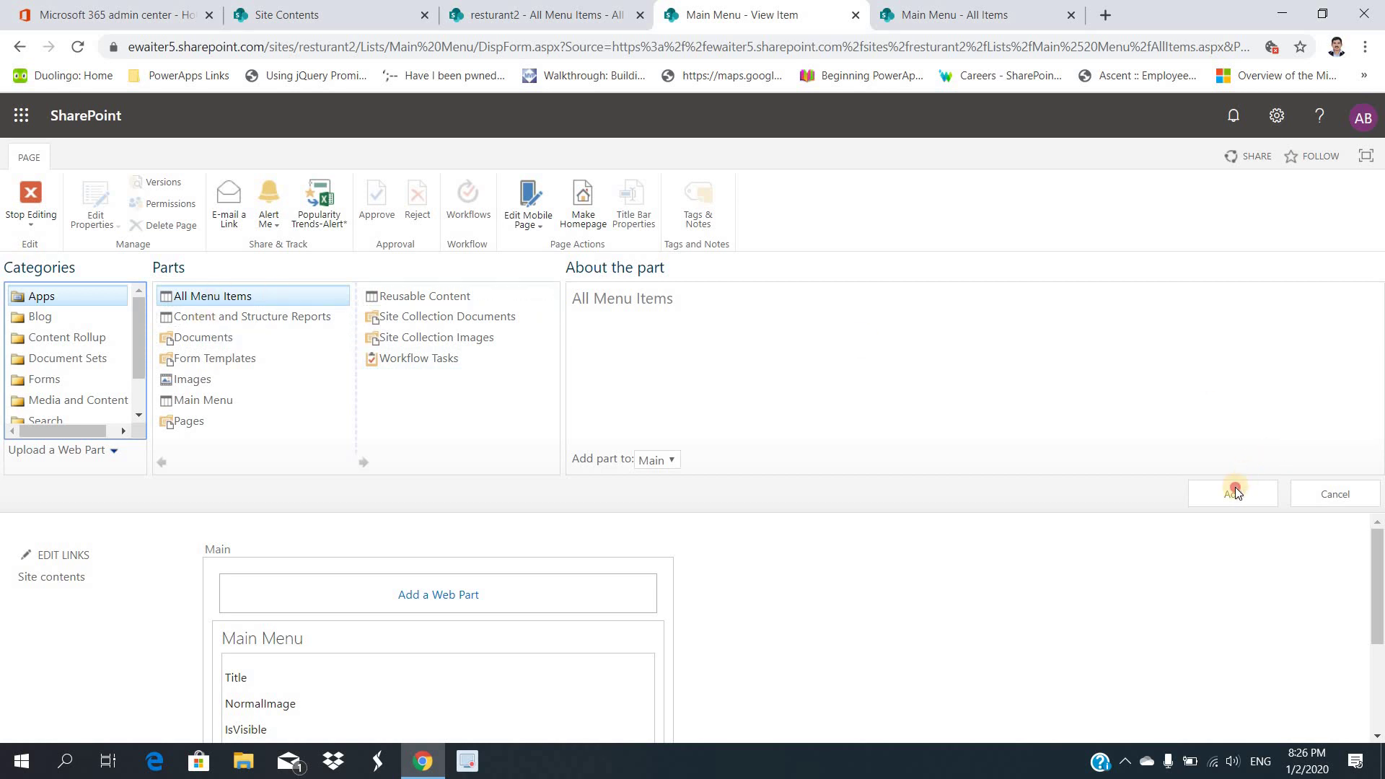
pyautogui.click(1233, 490)
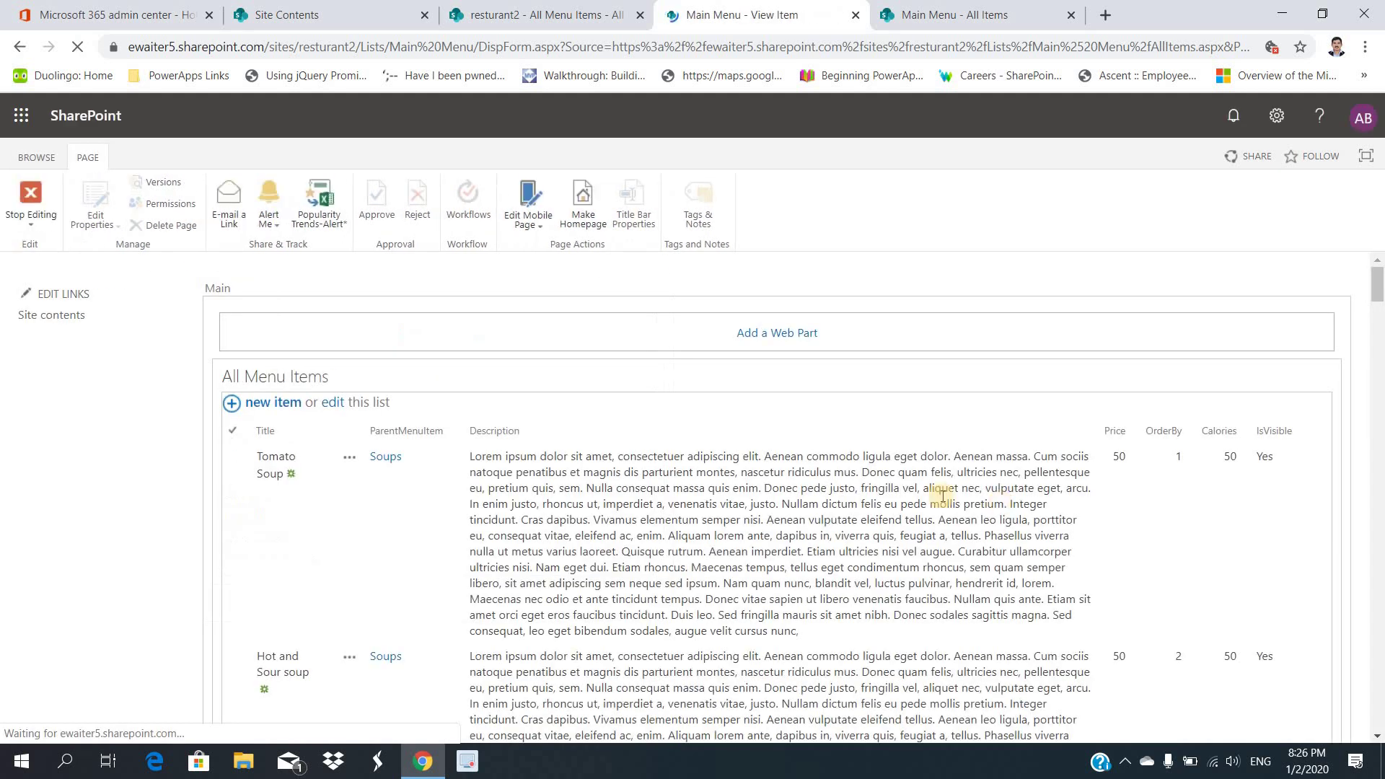
pyautogui.click(42, 198)
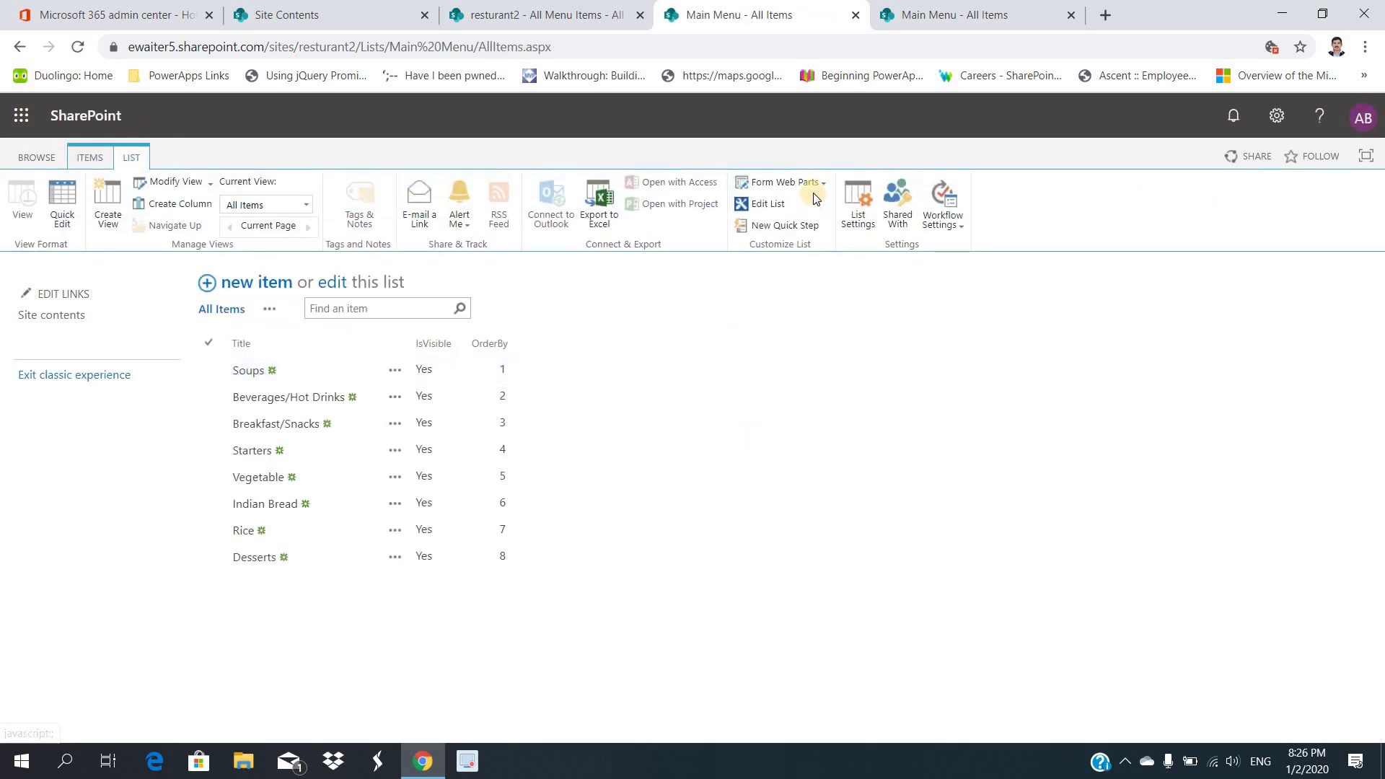
# On the Main Menu display form, set the All Menu Items web part's Zone Index to 2 and stop editing
pyautogui.click(822, 187)
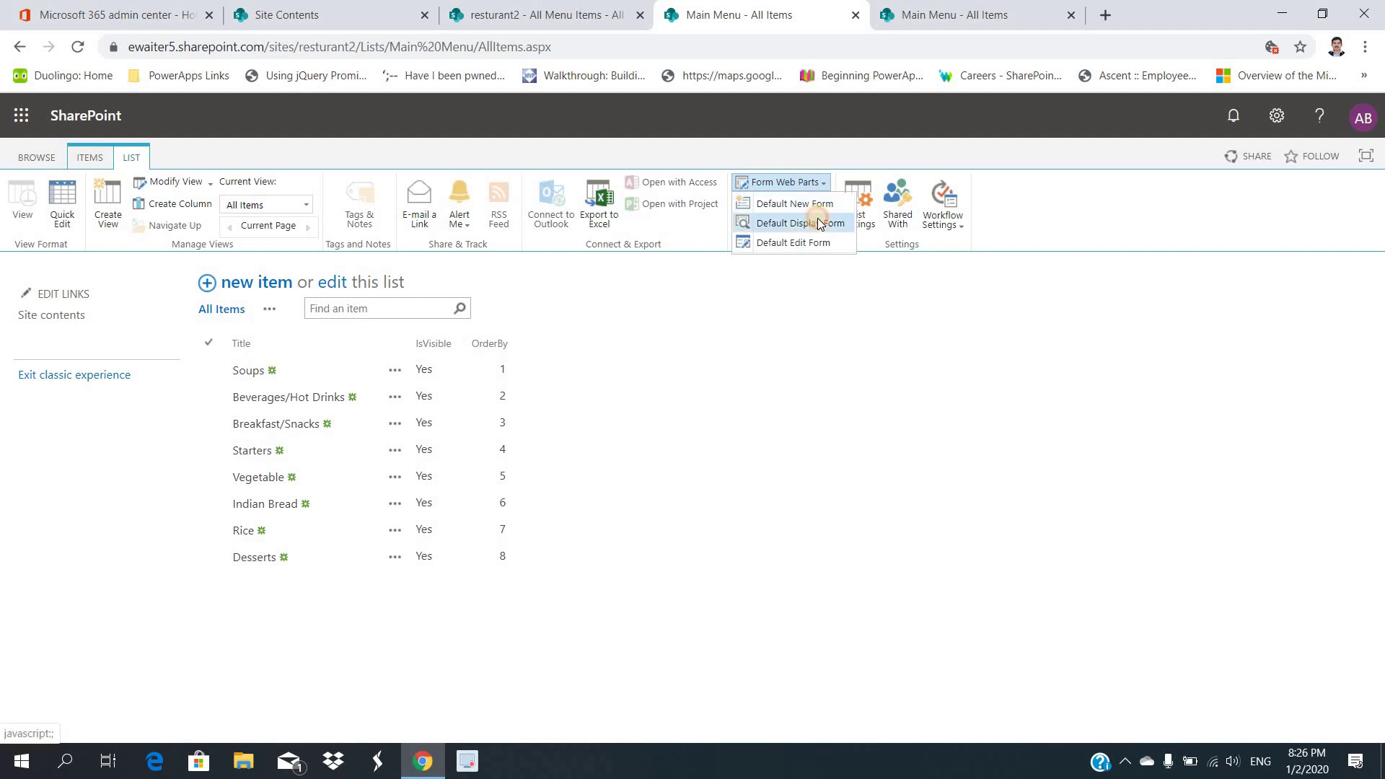
pyautogui.click(815, 220)
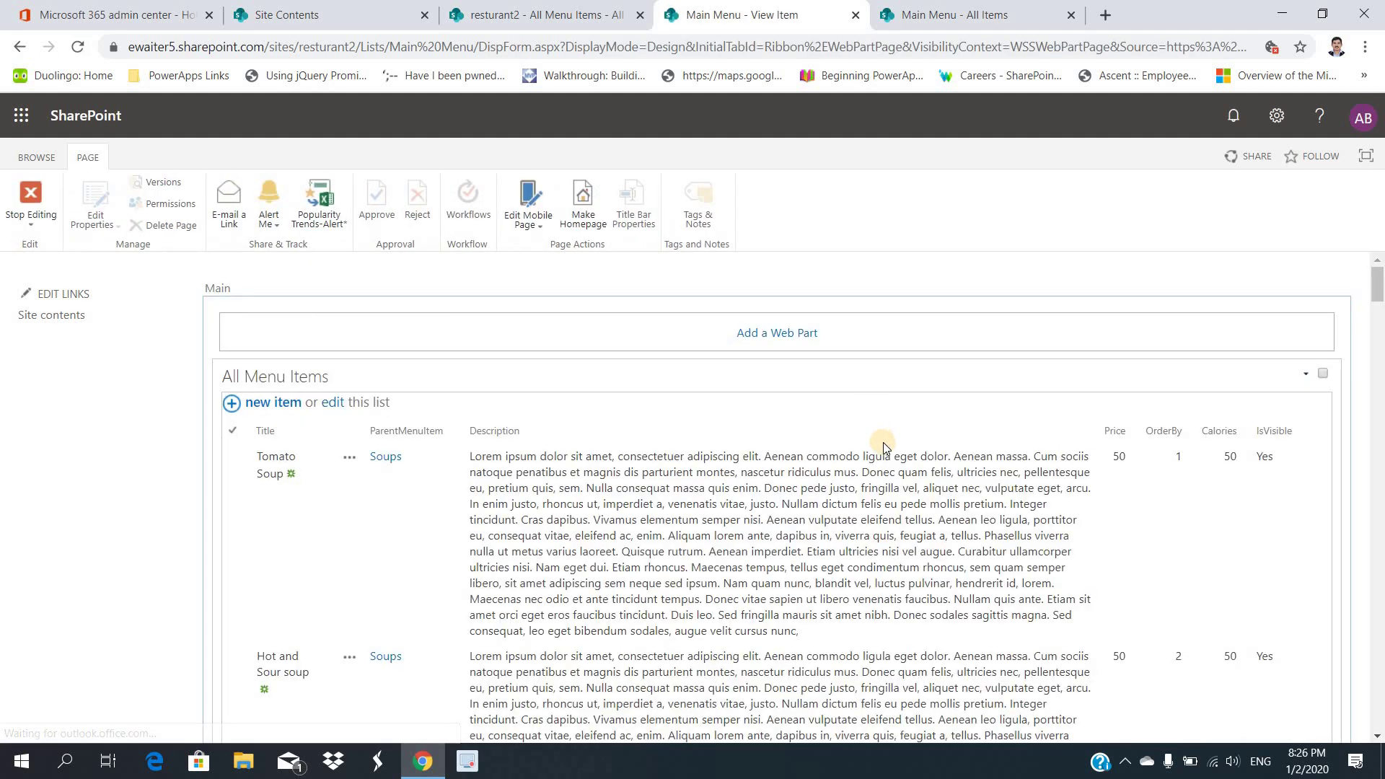
pyautogui.click(1305, 376)
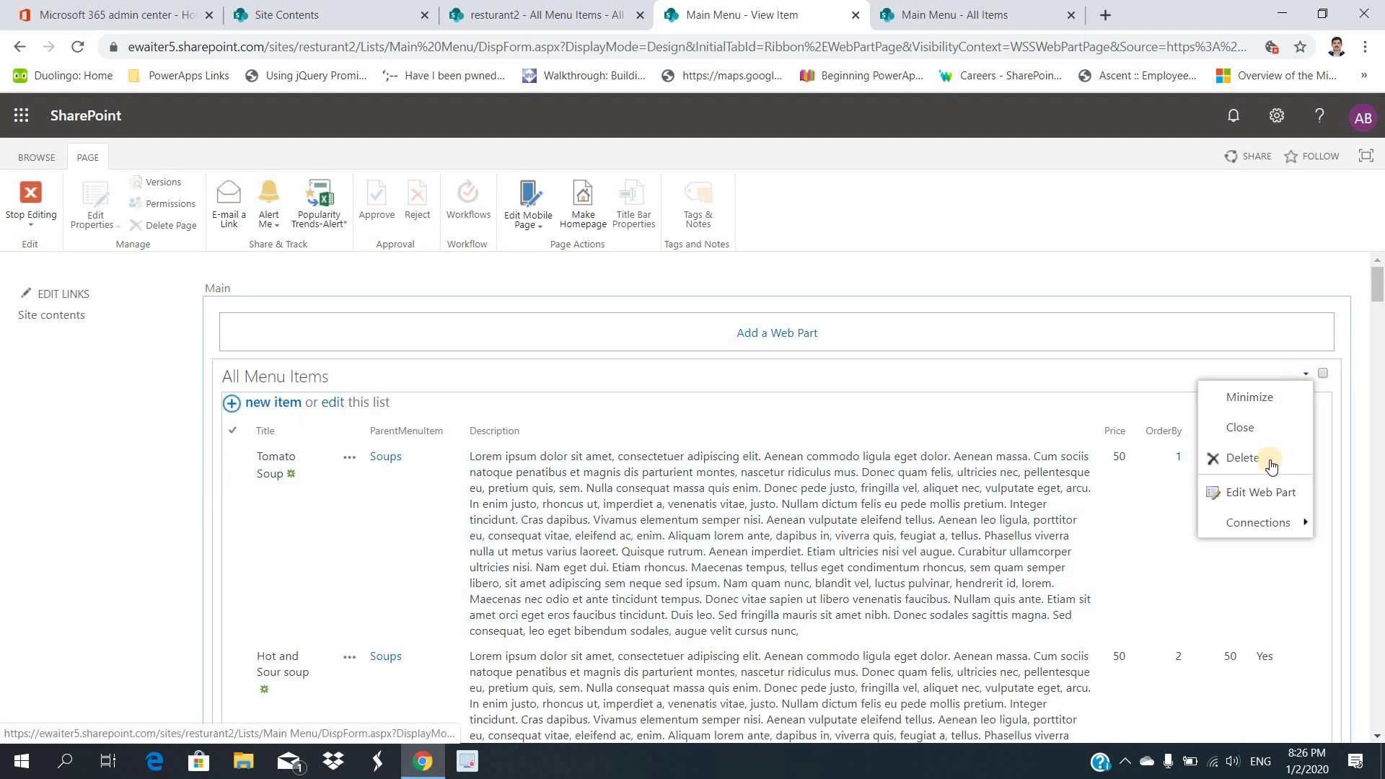
pyautogui.click(1262, 493)
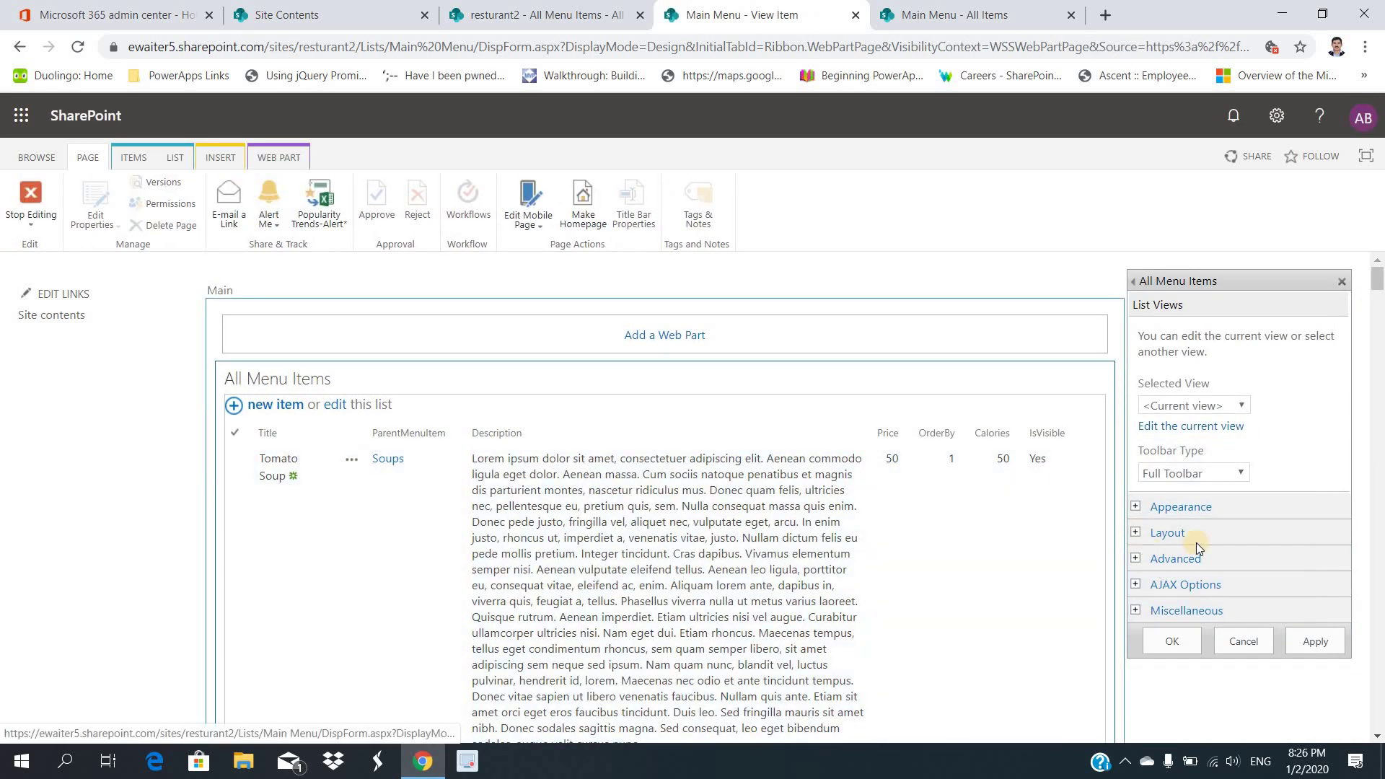
pyautogui.click(1165, 534)
pyautogui.scroll(-4, 1298, 441)
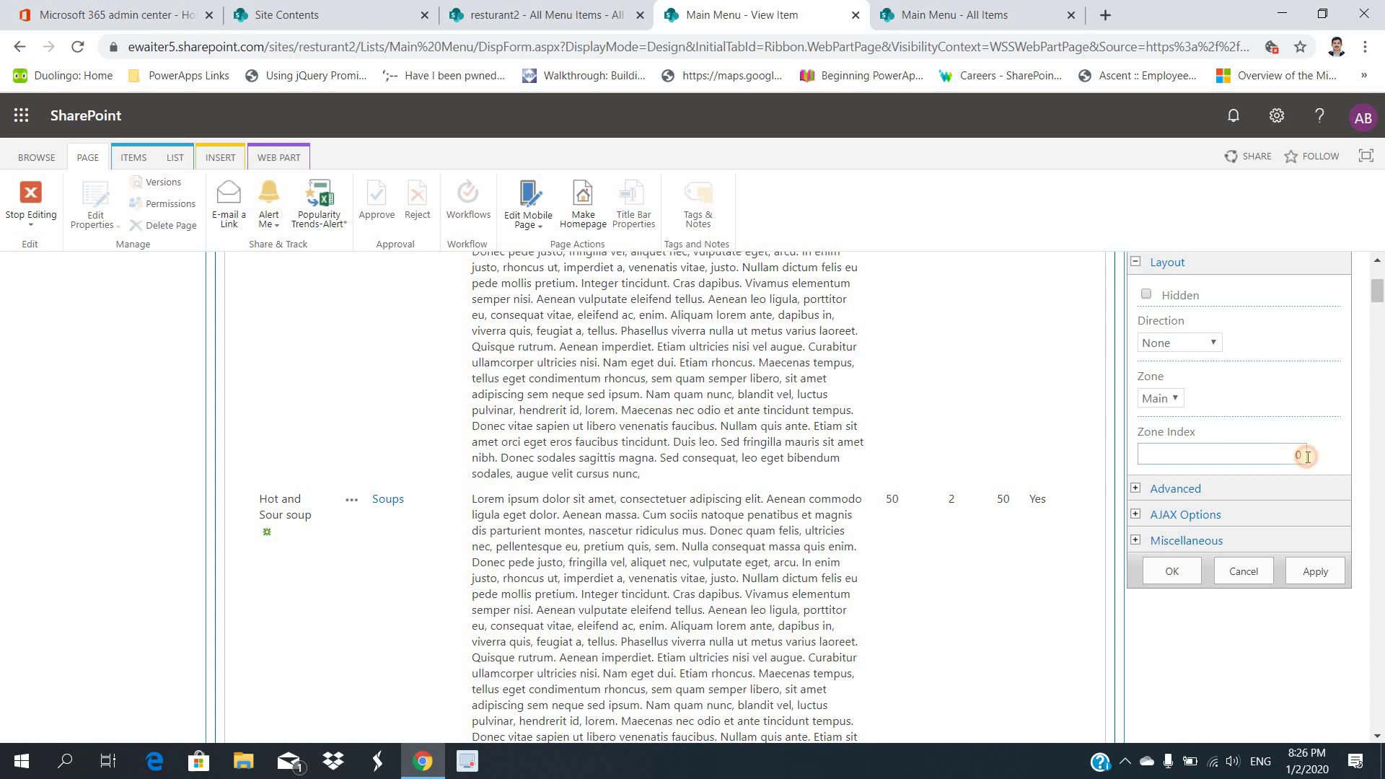
pyautogui.doubleClick(1303, 454)
pyautogui.write('2')
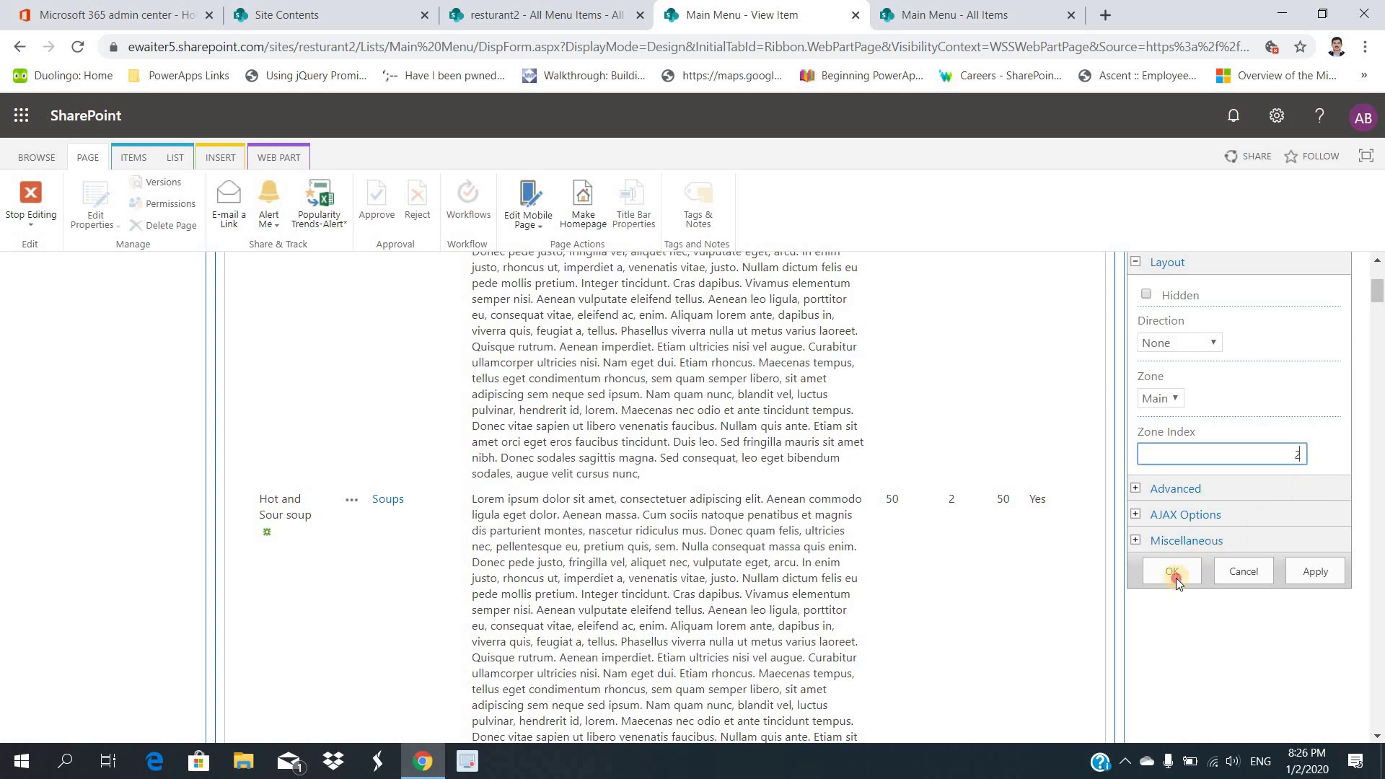
pyautogui.click(1172, 571)
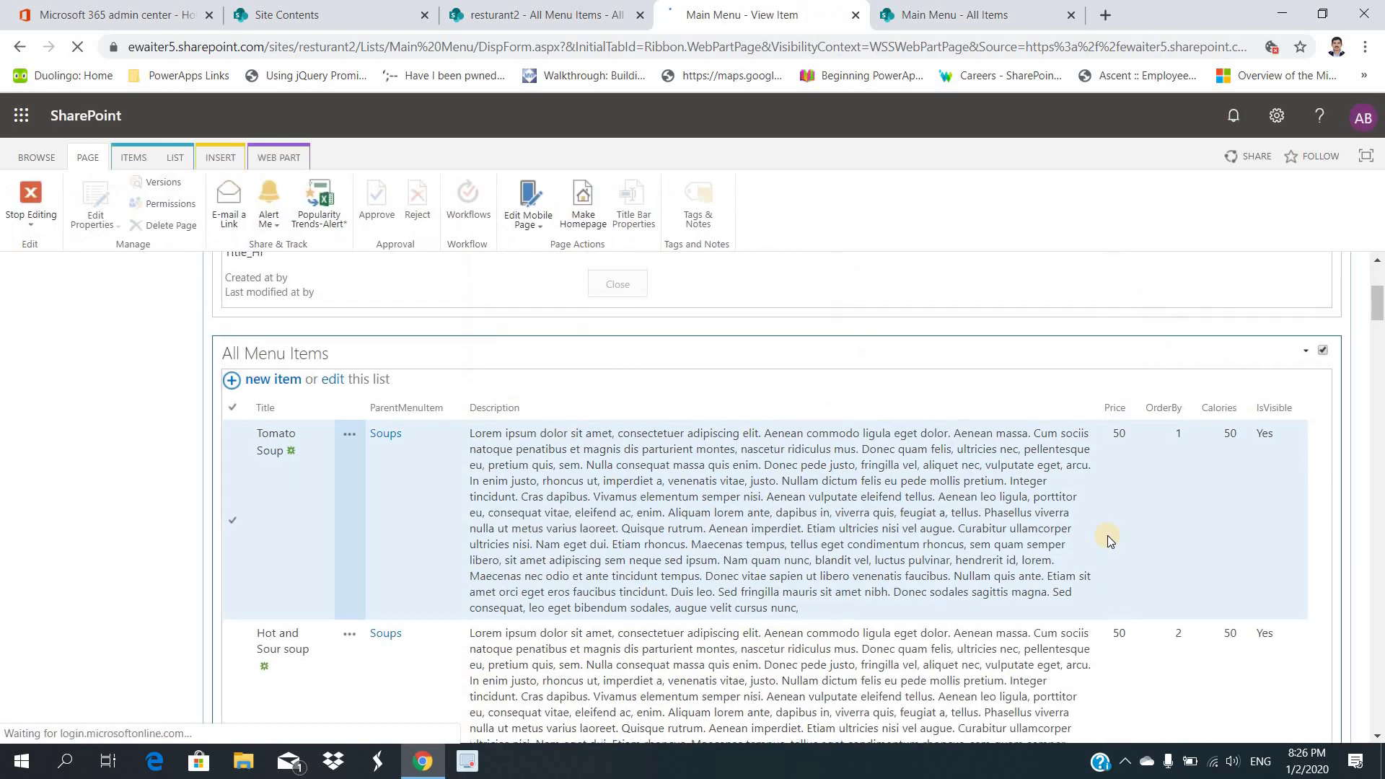
pyautogui.scroll(-3, 1024, 569)
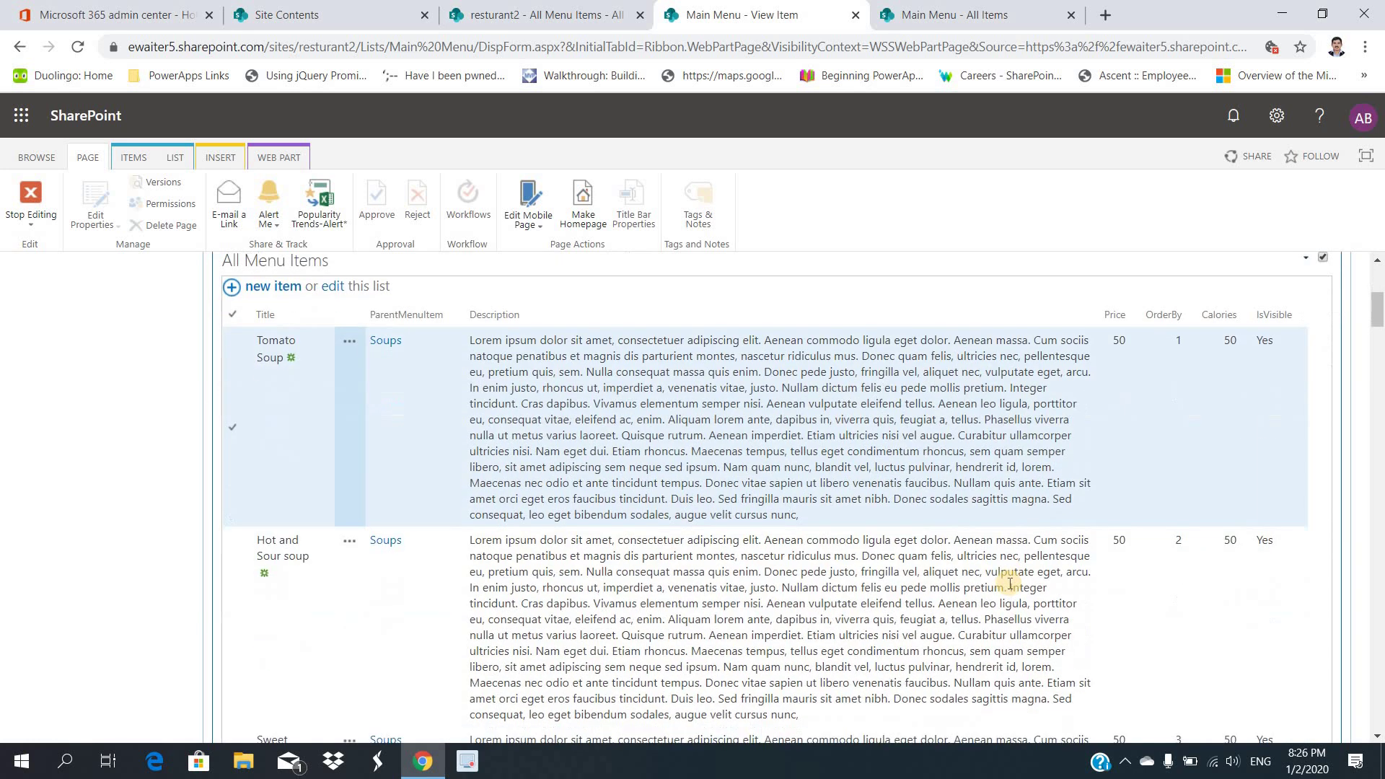
pyautogui.scroll(5, 1005, 577)
pyautogui.click(43, 192)
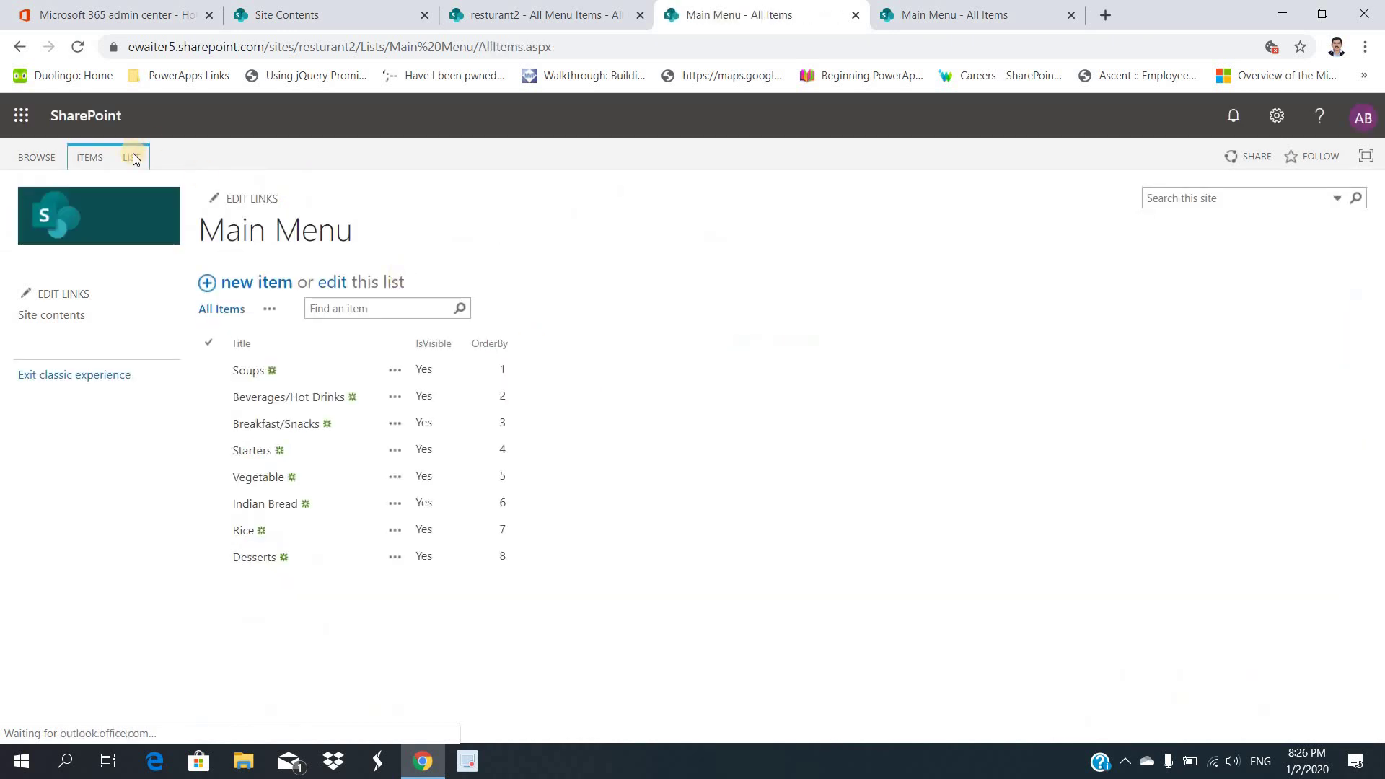
# On the Main Menu display form, start a Provide Row To connection to All Menu Items
pyautogui.click(132, 154)
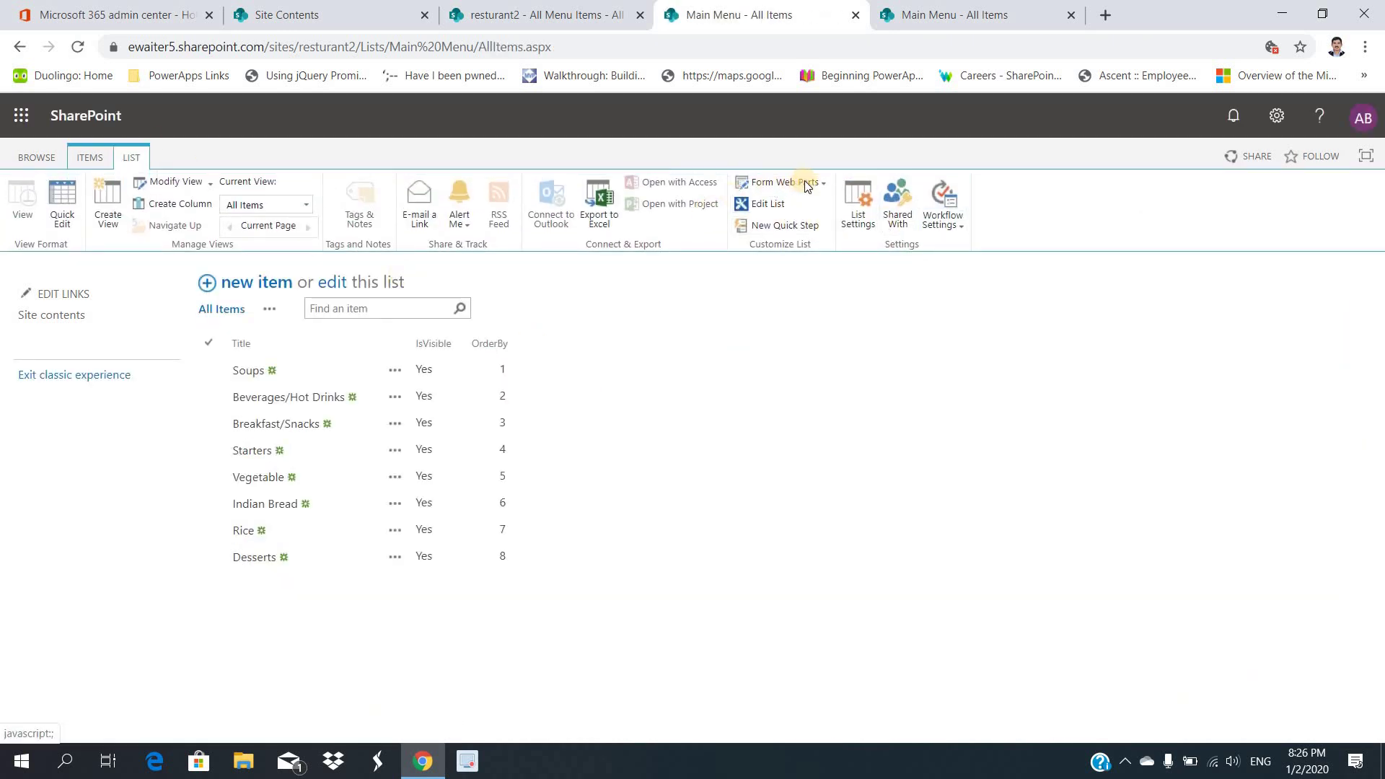
pyautogui.click(823, 181)
pyautogui.click(825, 223)
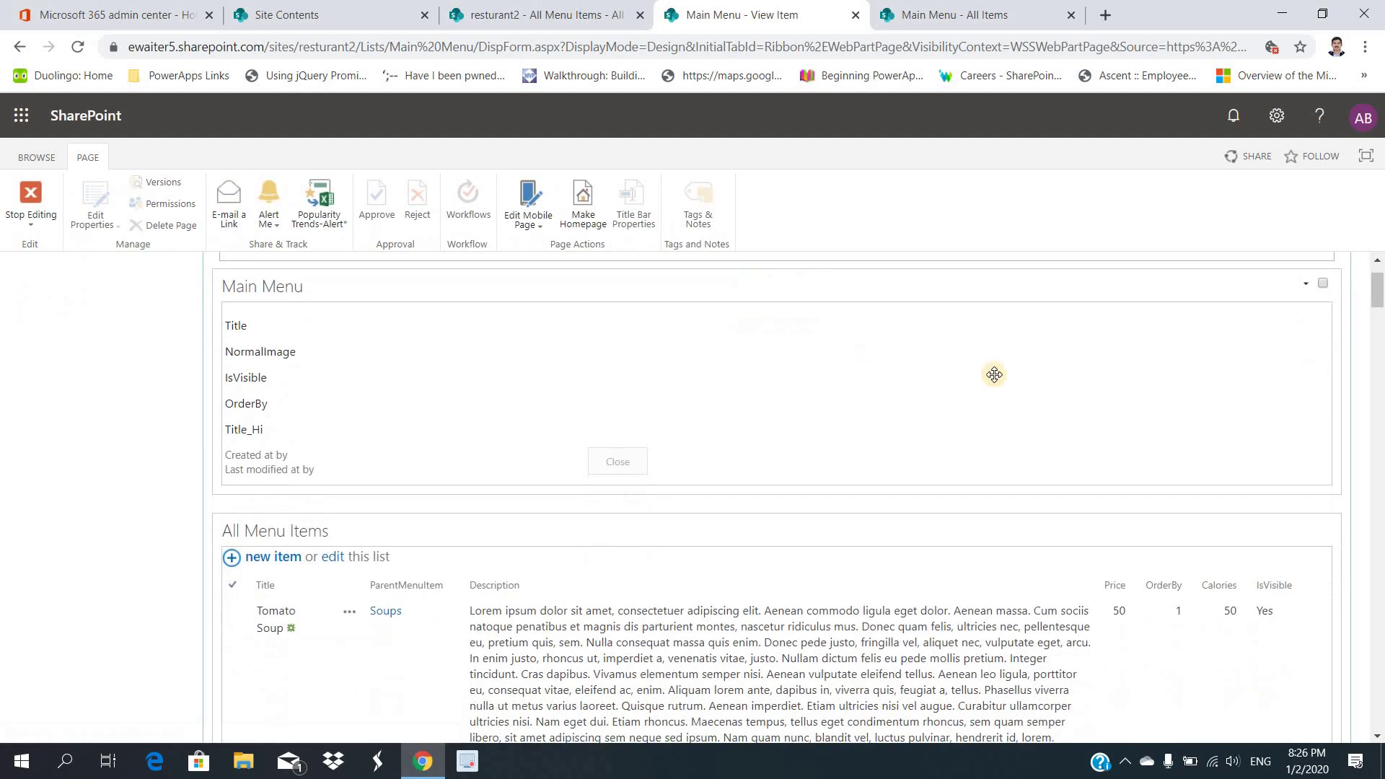
pyautogui.click(1305, 375)
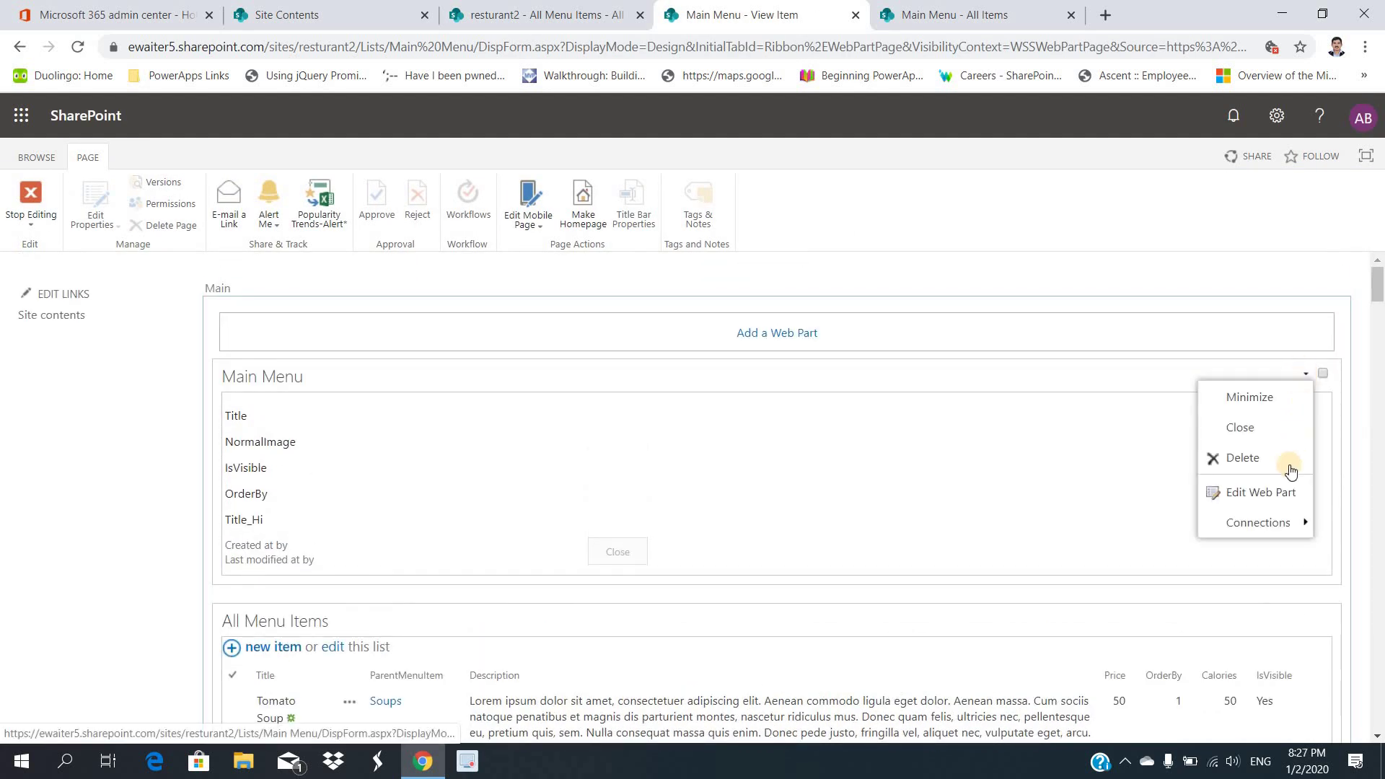
pyautogui.moveTo(1264, 522)
pyautogui.moveTo(1154, 537)
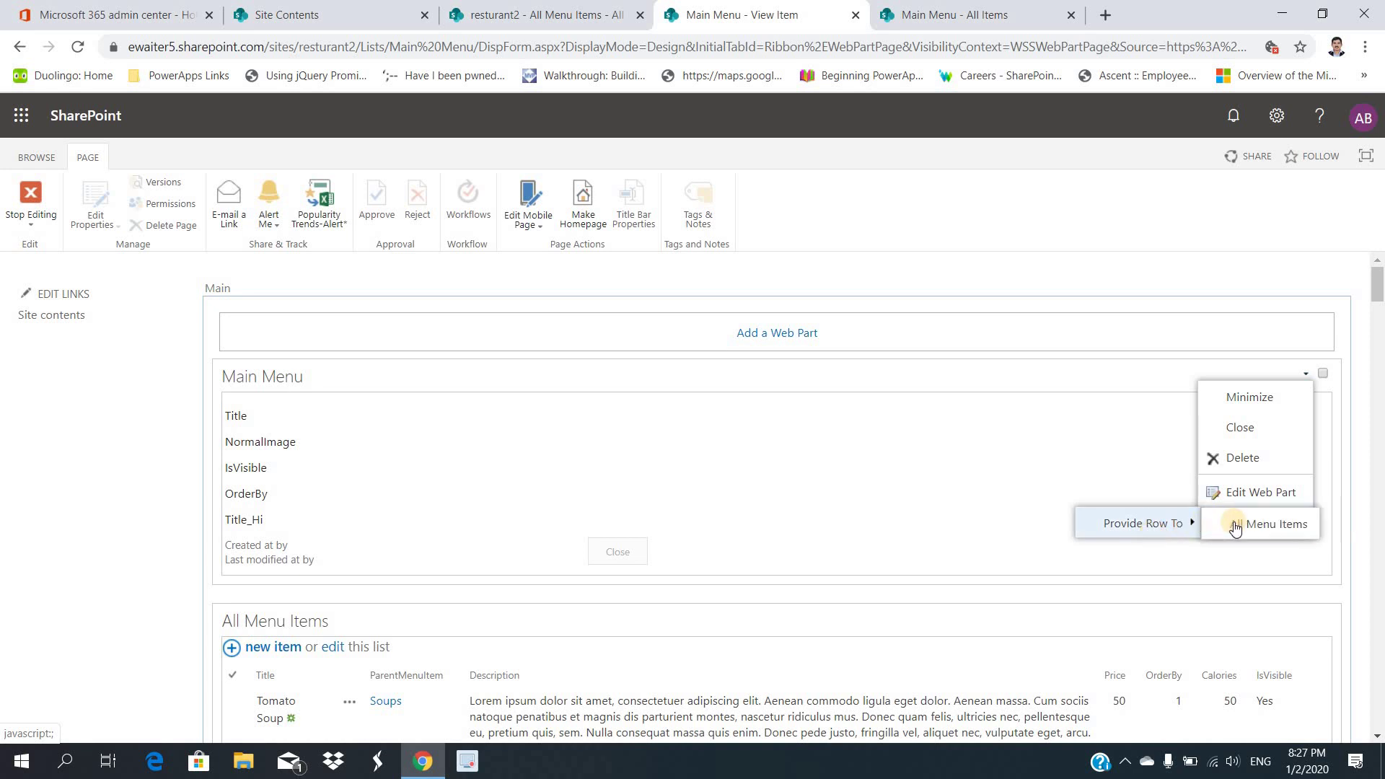
pyautogui.click(1230, 523)
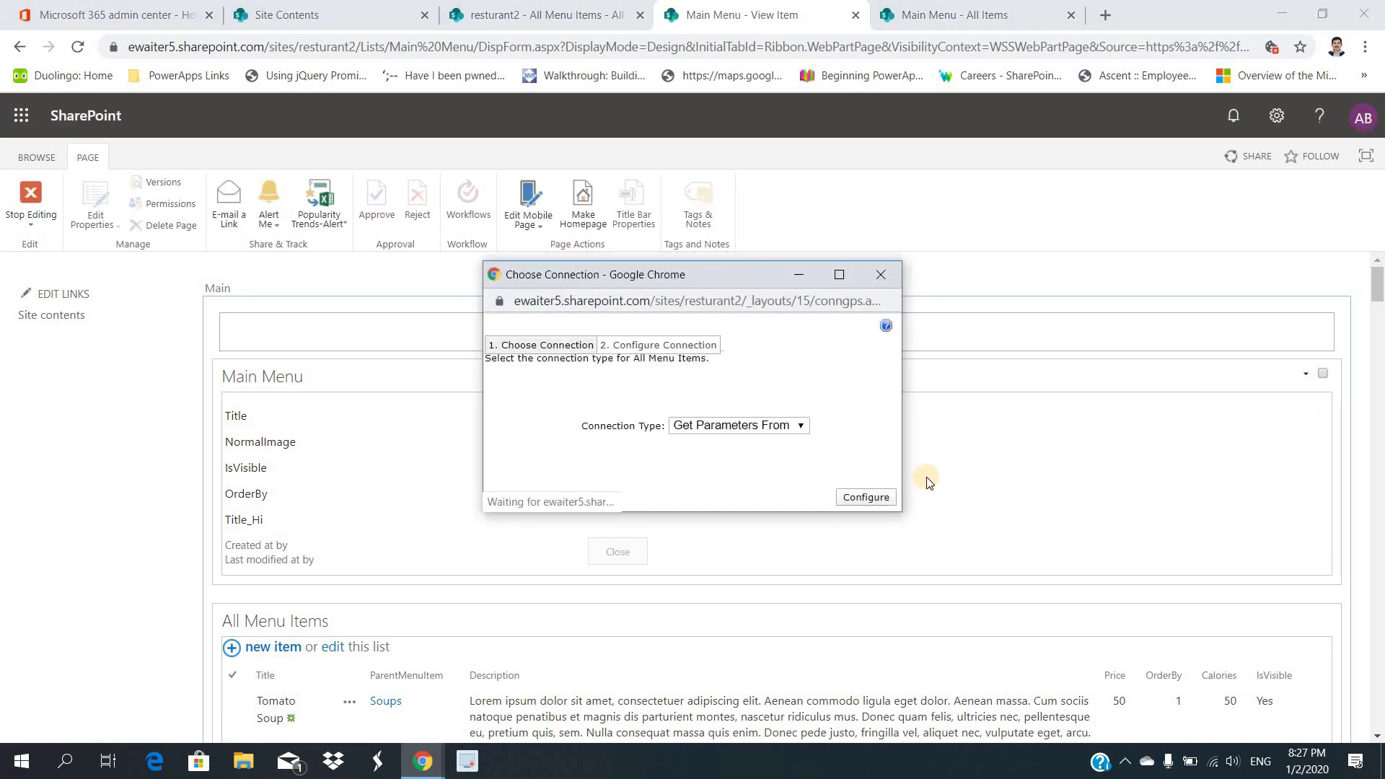
# Make it a Get Filter Values From connection mapping Title to ParentMenuItem, then stop editing
pyautogui.click(705, 427)
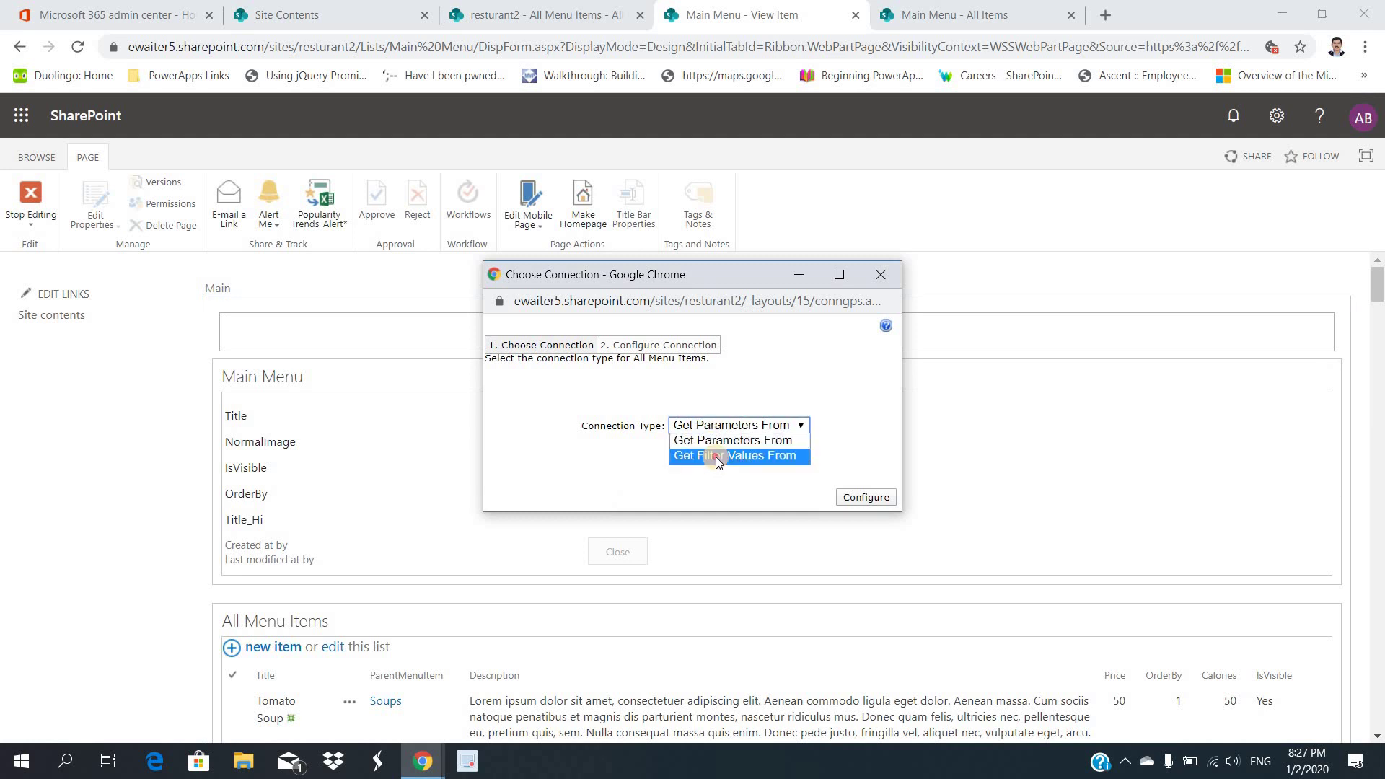
pyautogui.click(716, 456)
pyautogui.click(866, 497)
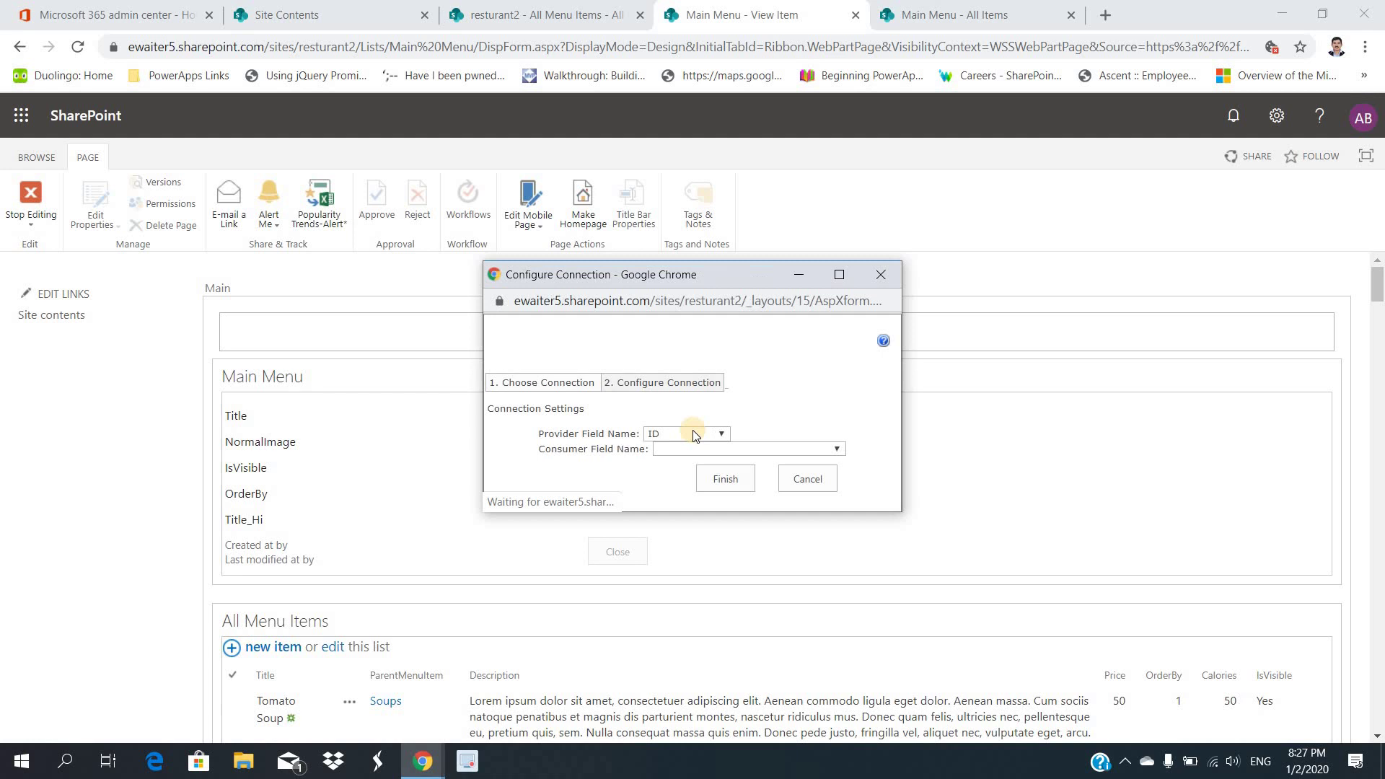
pyautogui.click(685, 435)
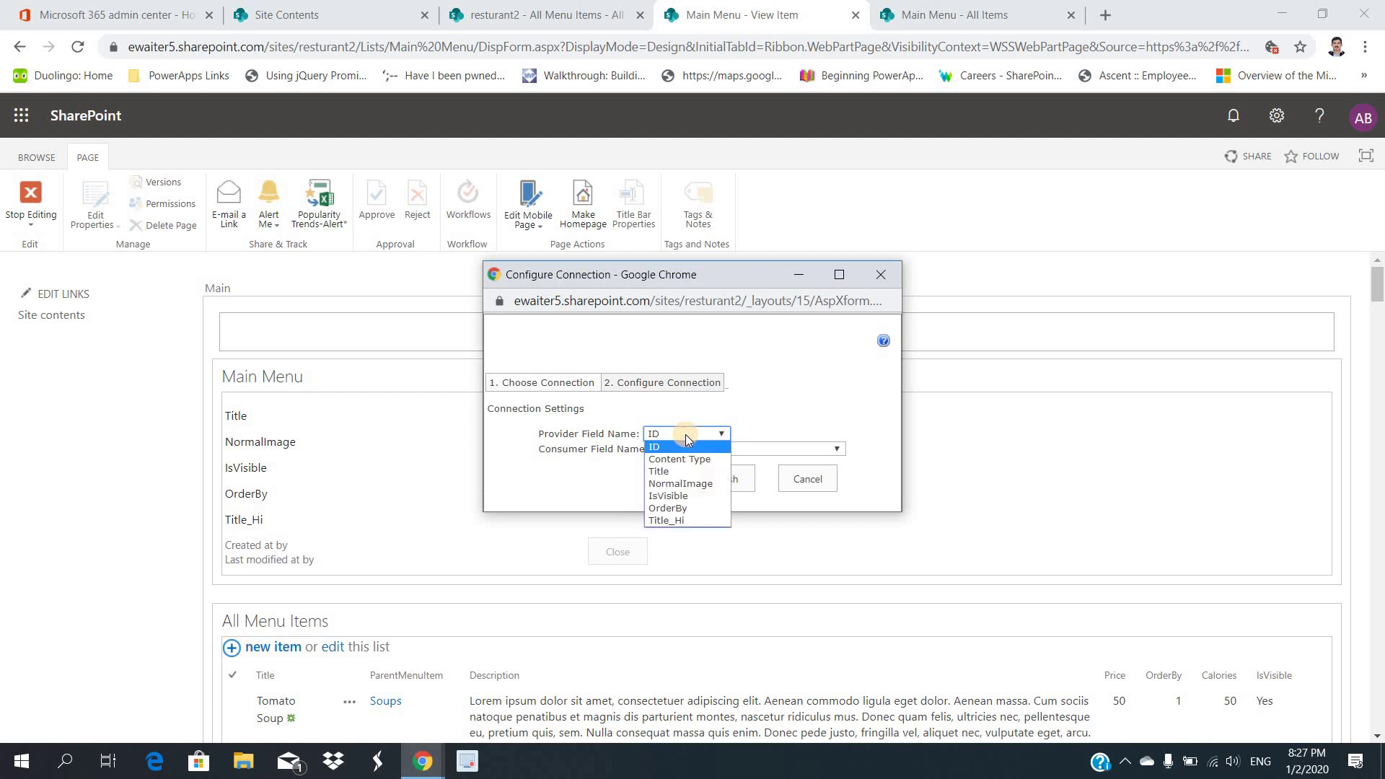
pyautogui.click(679, 472)
pyautogui.click(733, 451)
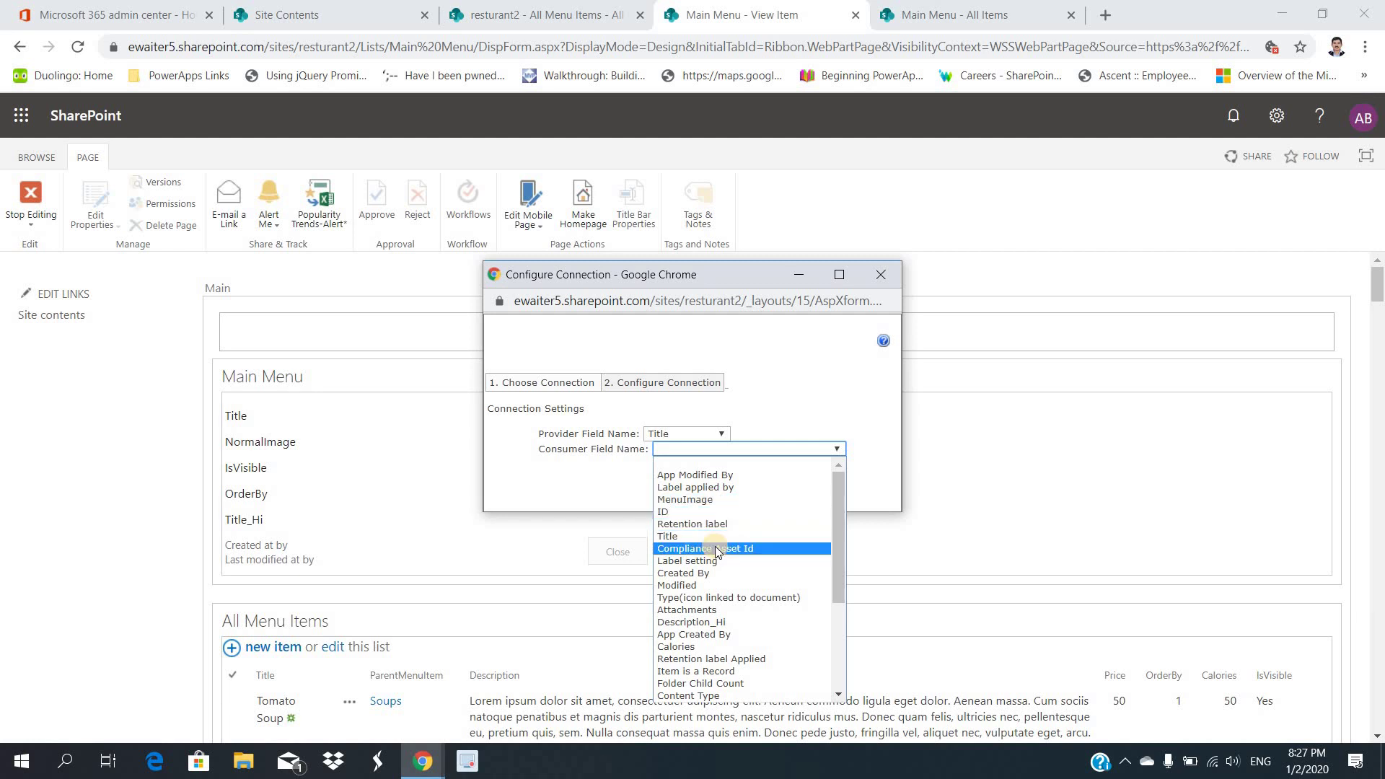
pyautogui.press('Up')
pyautogui.press('Up')
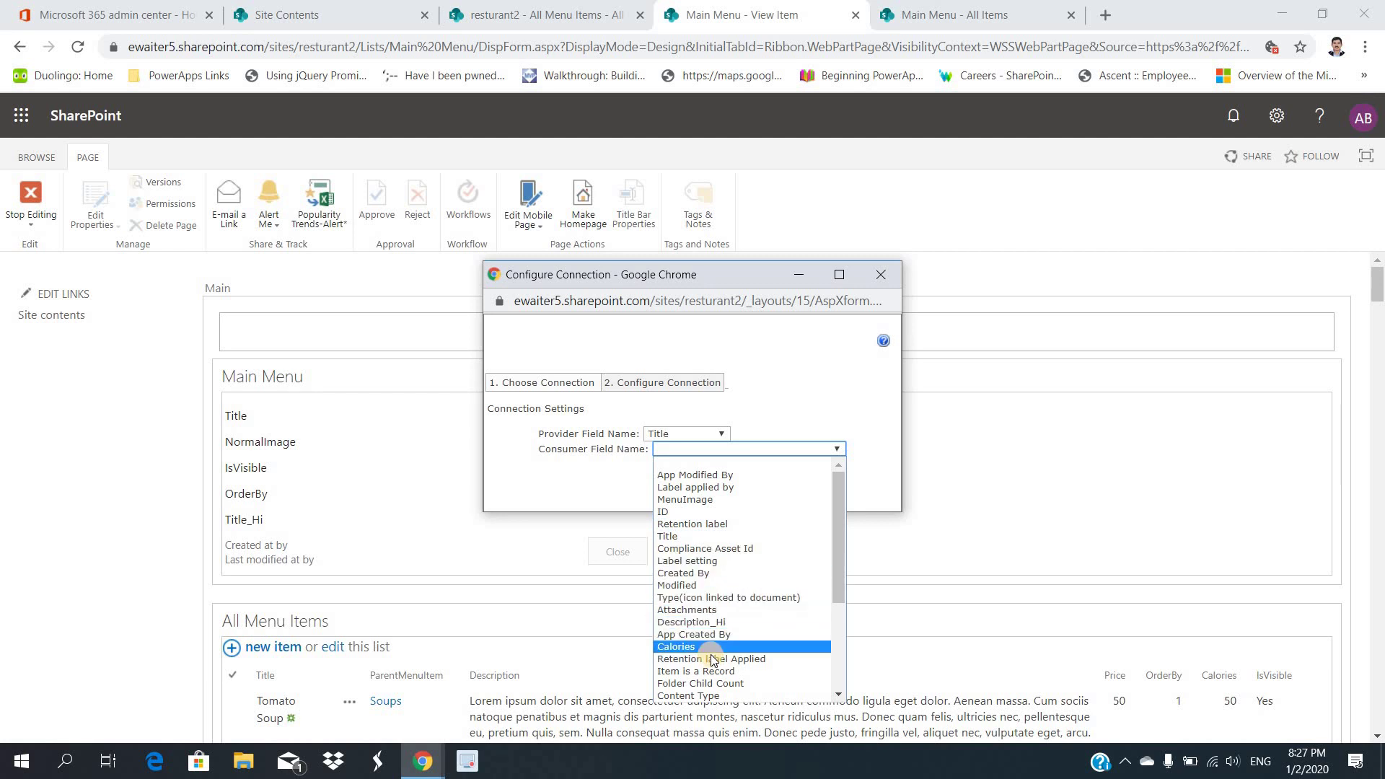
pyautogui.scroll(-2, 713, 678)
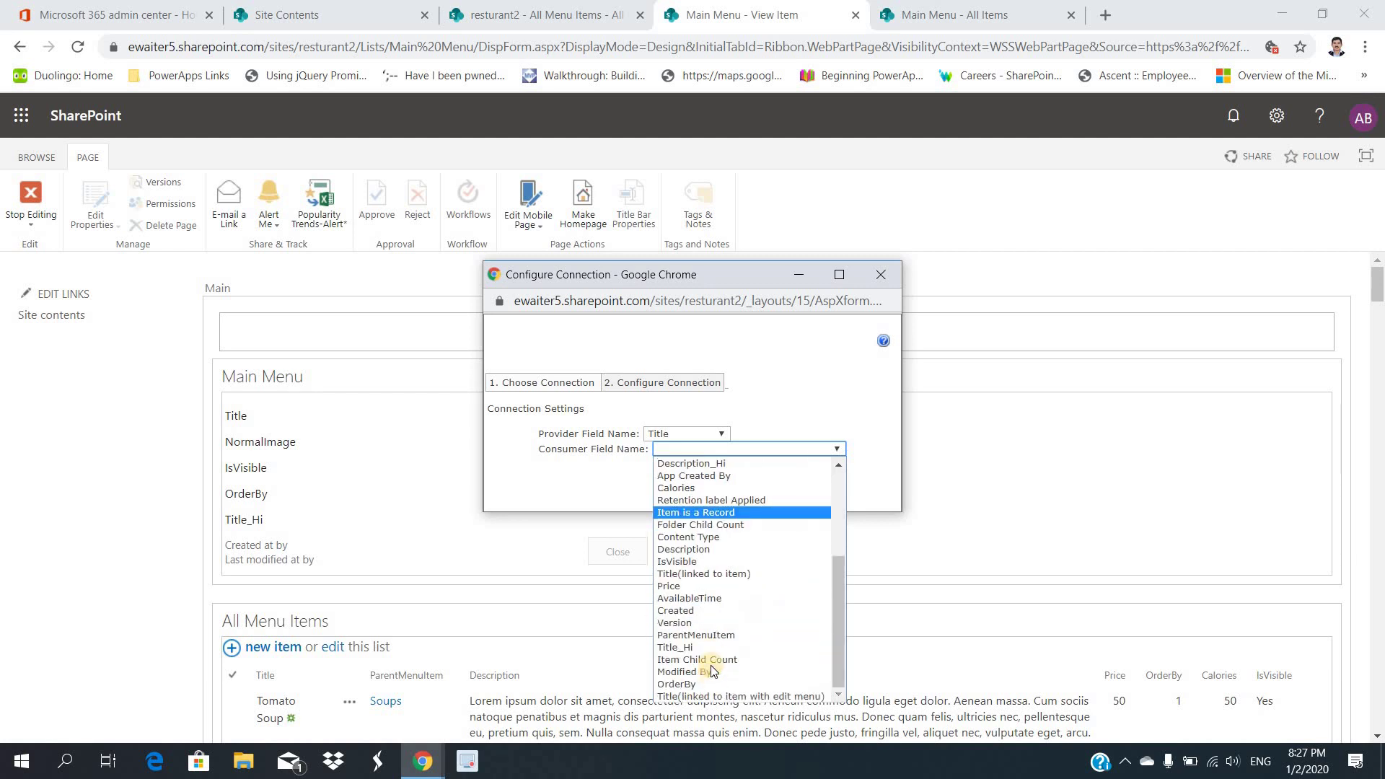
pyautogui.click(714, 632)
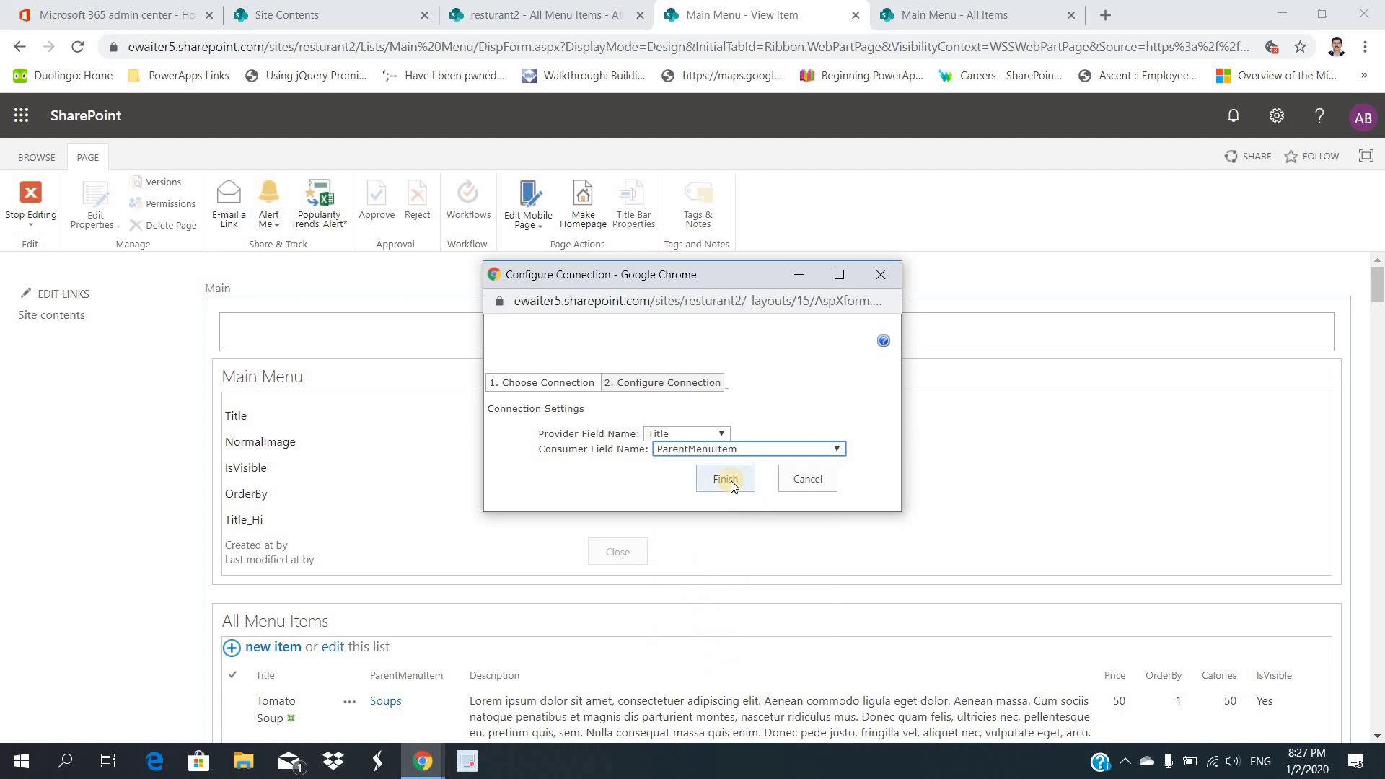
pyautogui.click(730, 481)
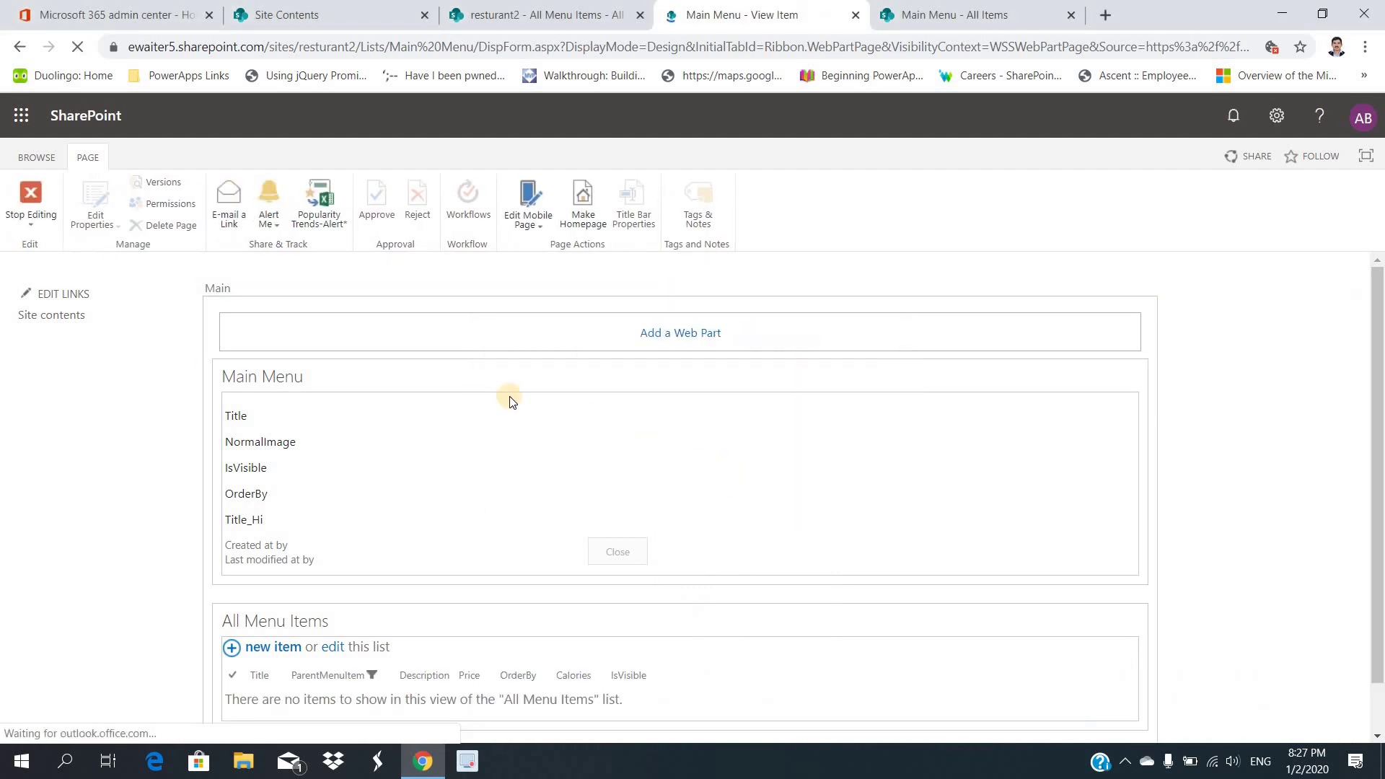
pyautogui.click(49, 211)
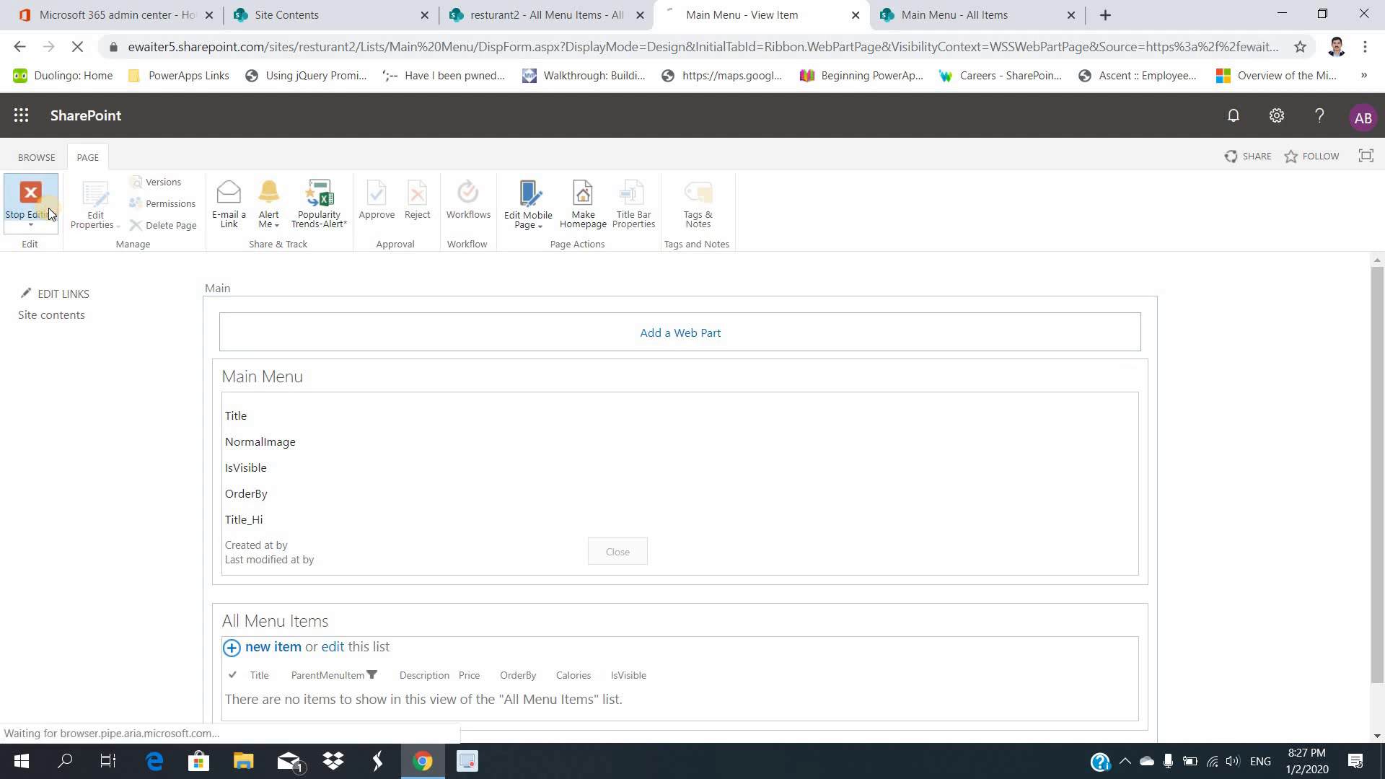
# Check the Soups item's display form for its filtered dishes, then return to Main Menu
pyautogui.click(247, 372)
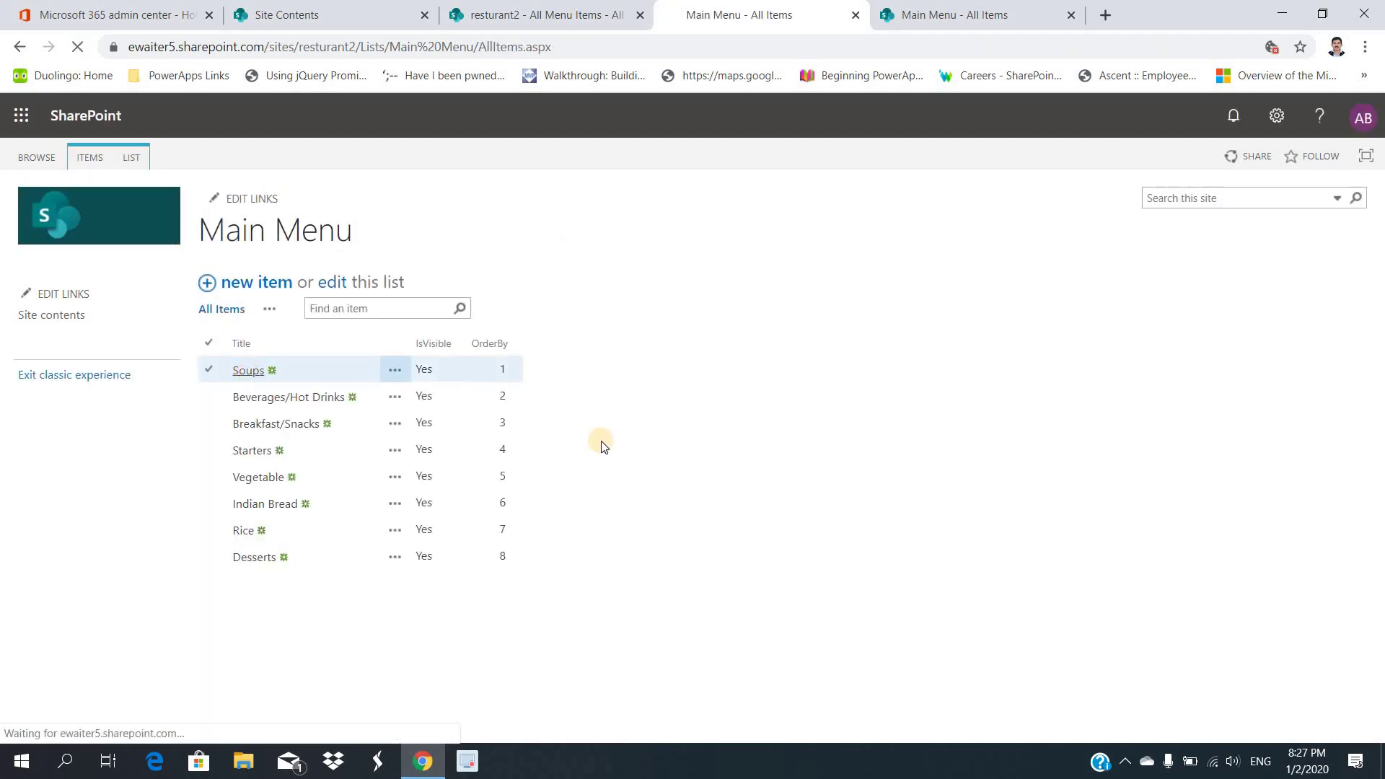
pyautogui.scroll(-12, 602, 446)
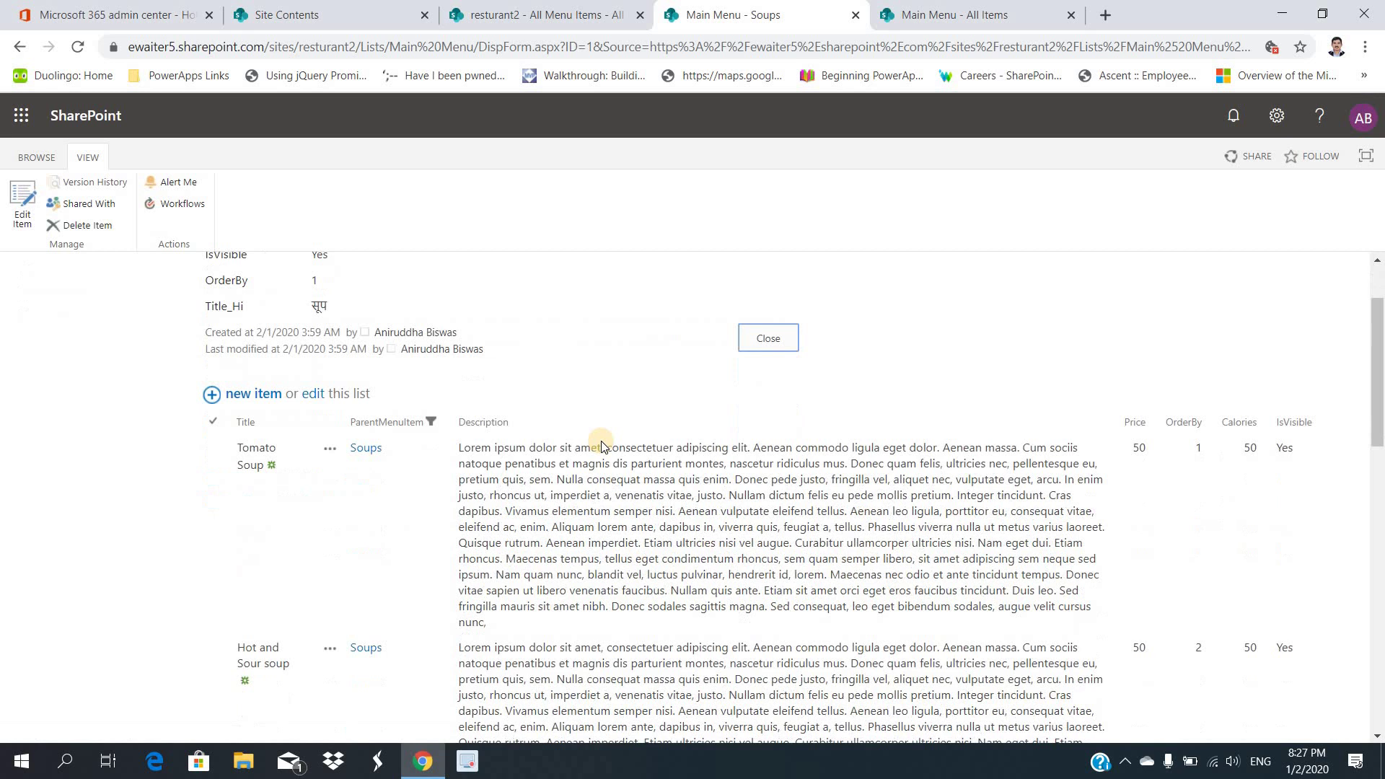
pyautogui.scroll(12, 603, 446)
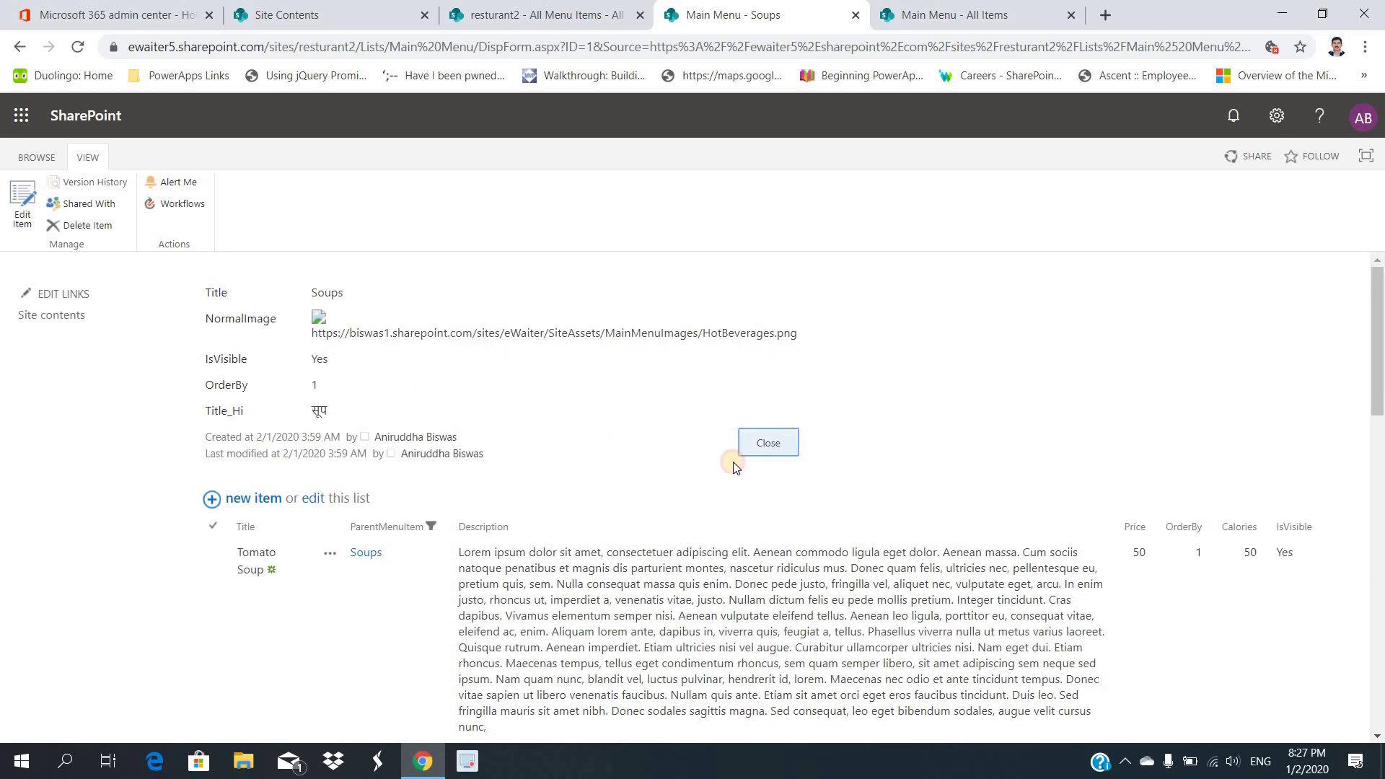
pyautogui.click(766, 443)
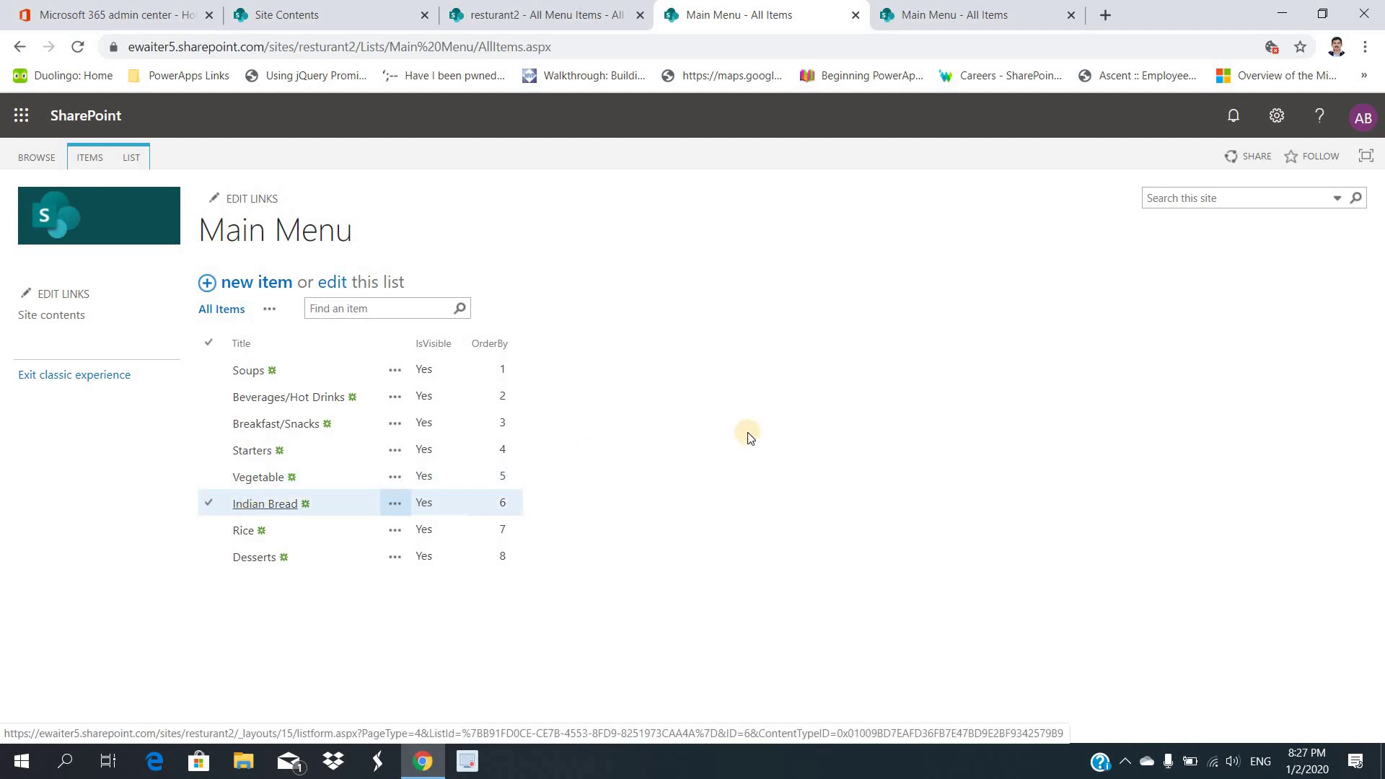
# Open the Indian Bread item, showing only Roti and Naan beneath it
pyautogui.press('Return')
pyautogui.scroll(-6, 768, 433)
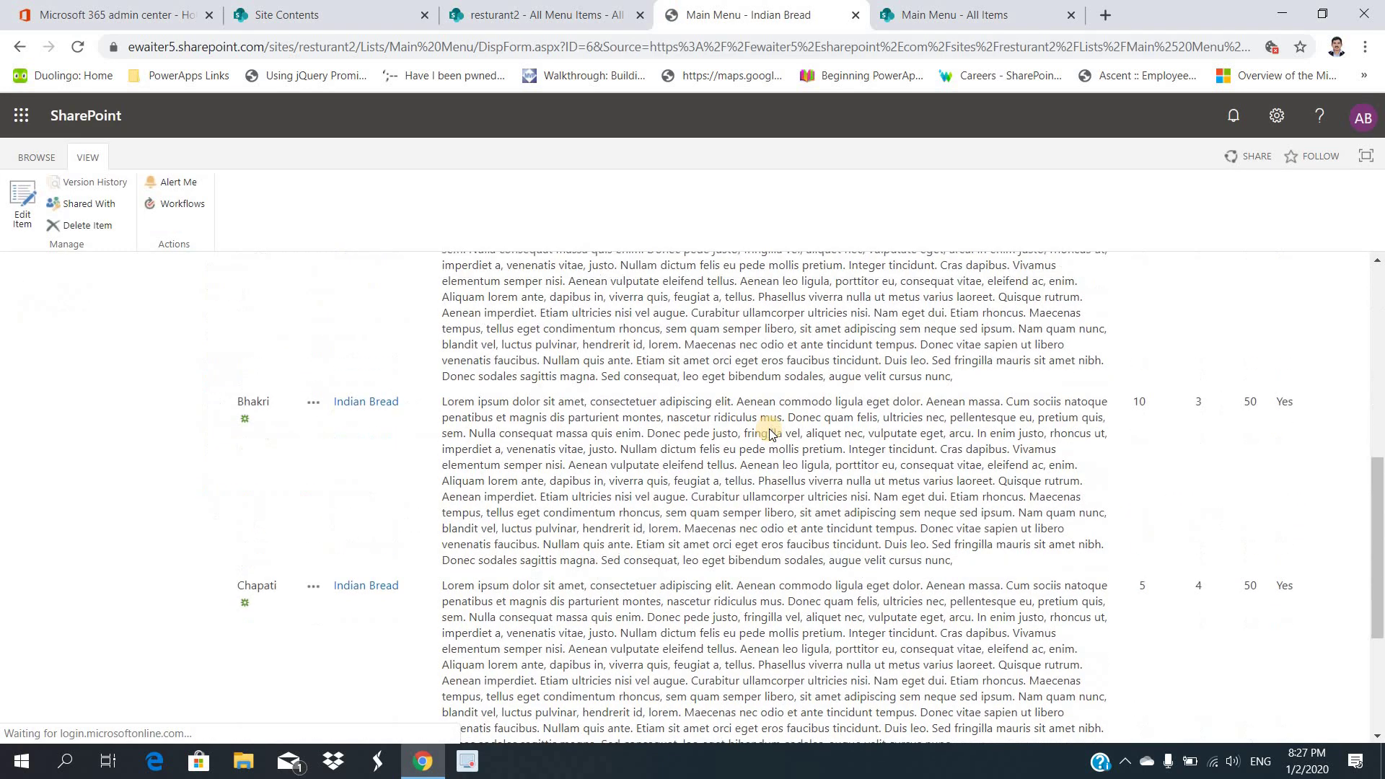
pyautogui.scroll(-3, 769, 433)
pyautogui.scroll(10, 769, 432)
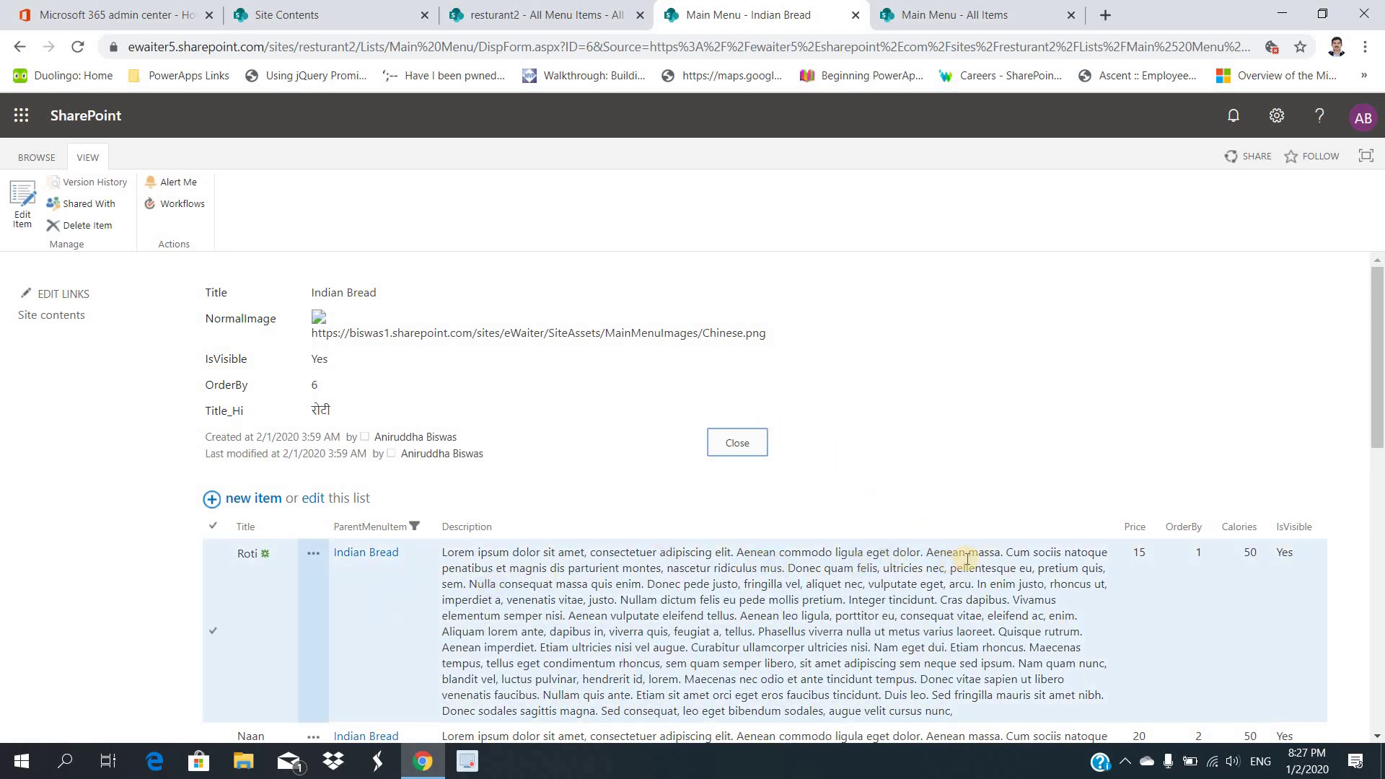
pyautogui.scroll(-4, 968, 559)
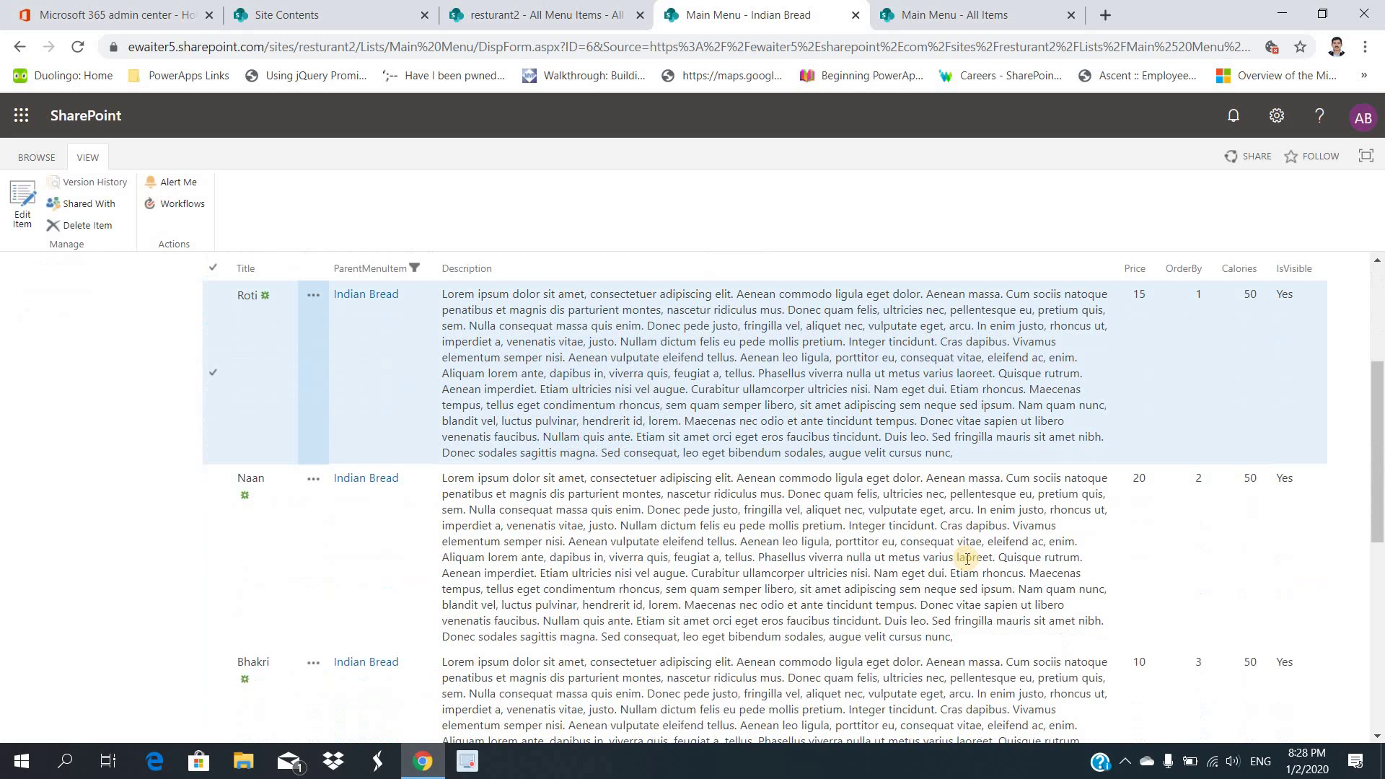
pyautogui.scroll(4, 328, 595)
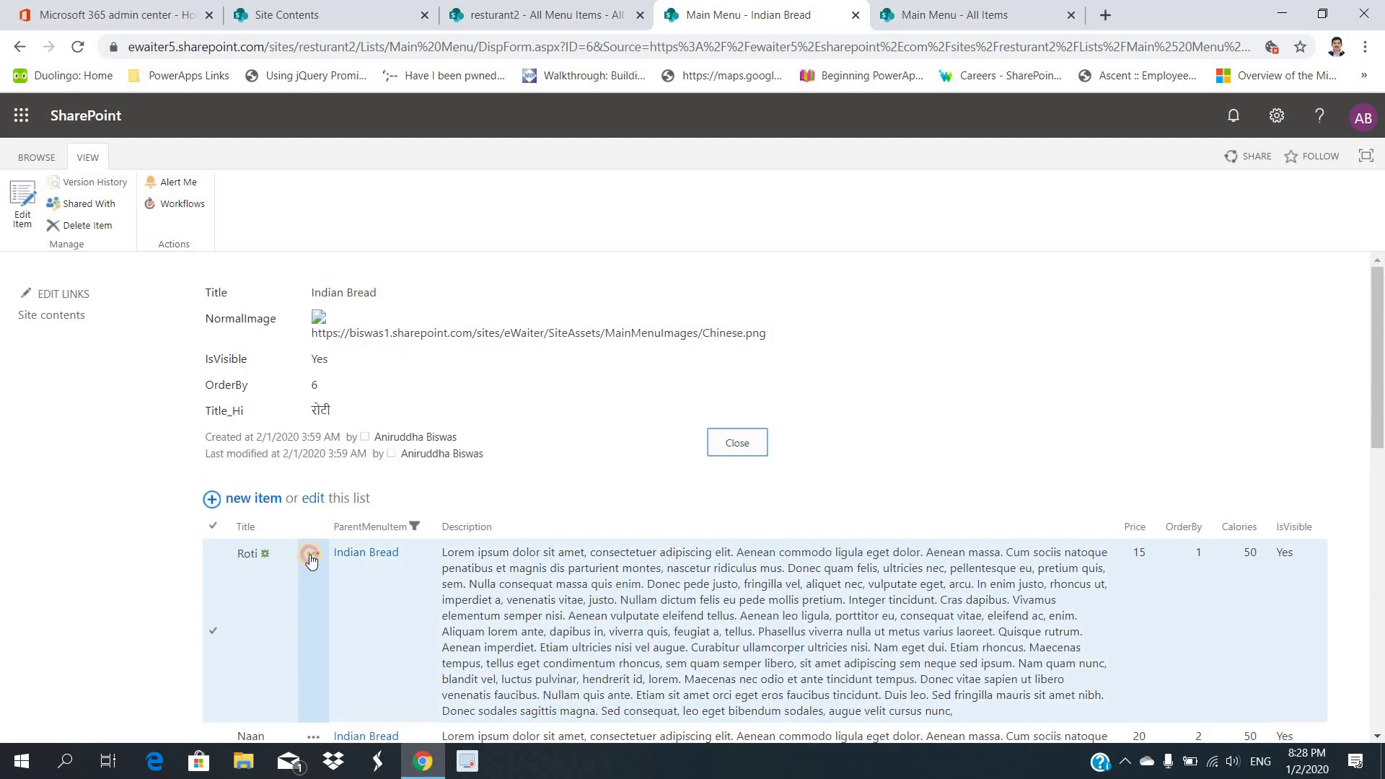
# Open the Roti item's edit form, then return to the Indian Bread page
pyautogui.click(310, 555)
pyautogui.click(351, 596)
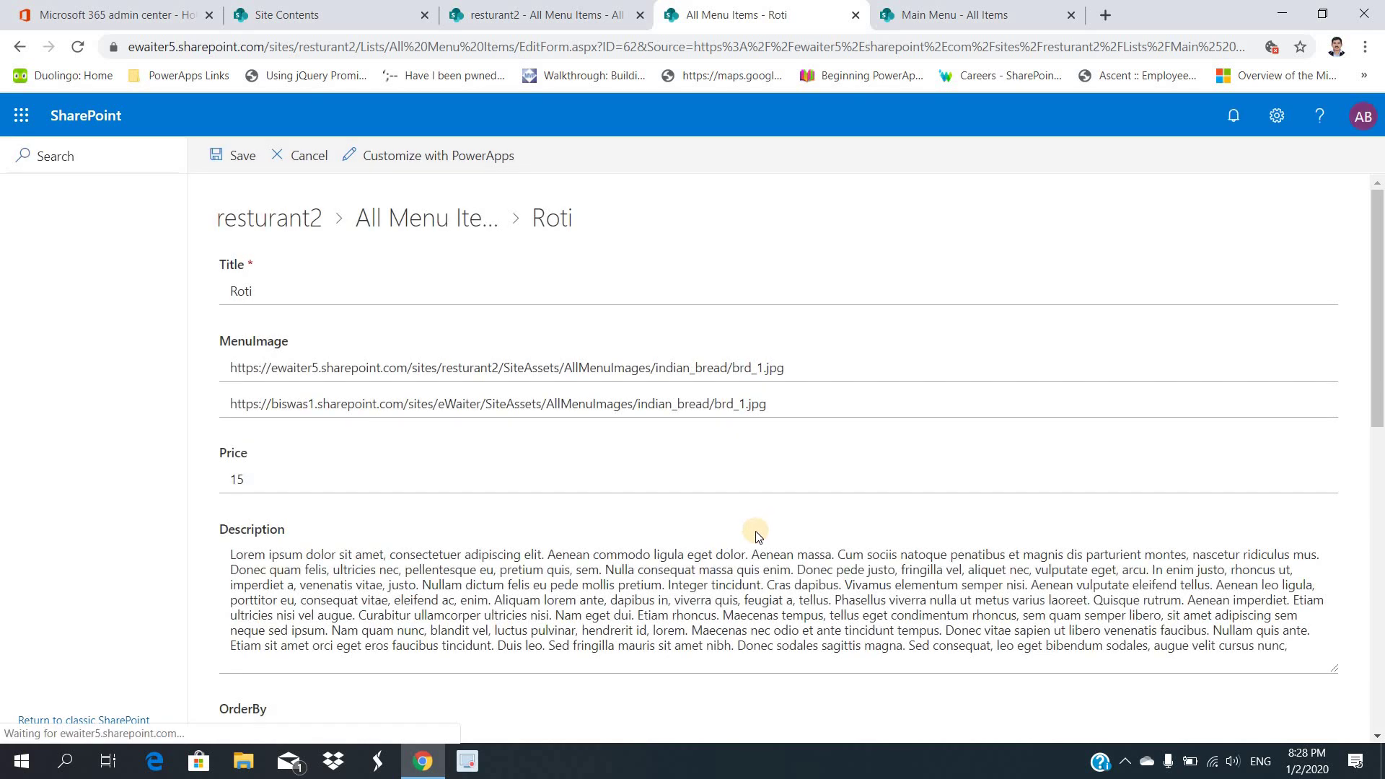
pyautogui.click(19, 48)
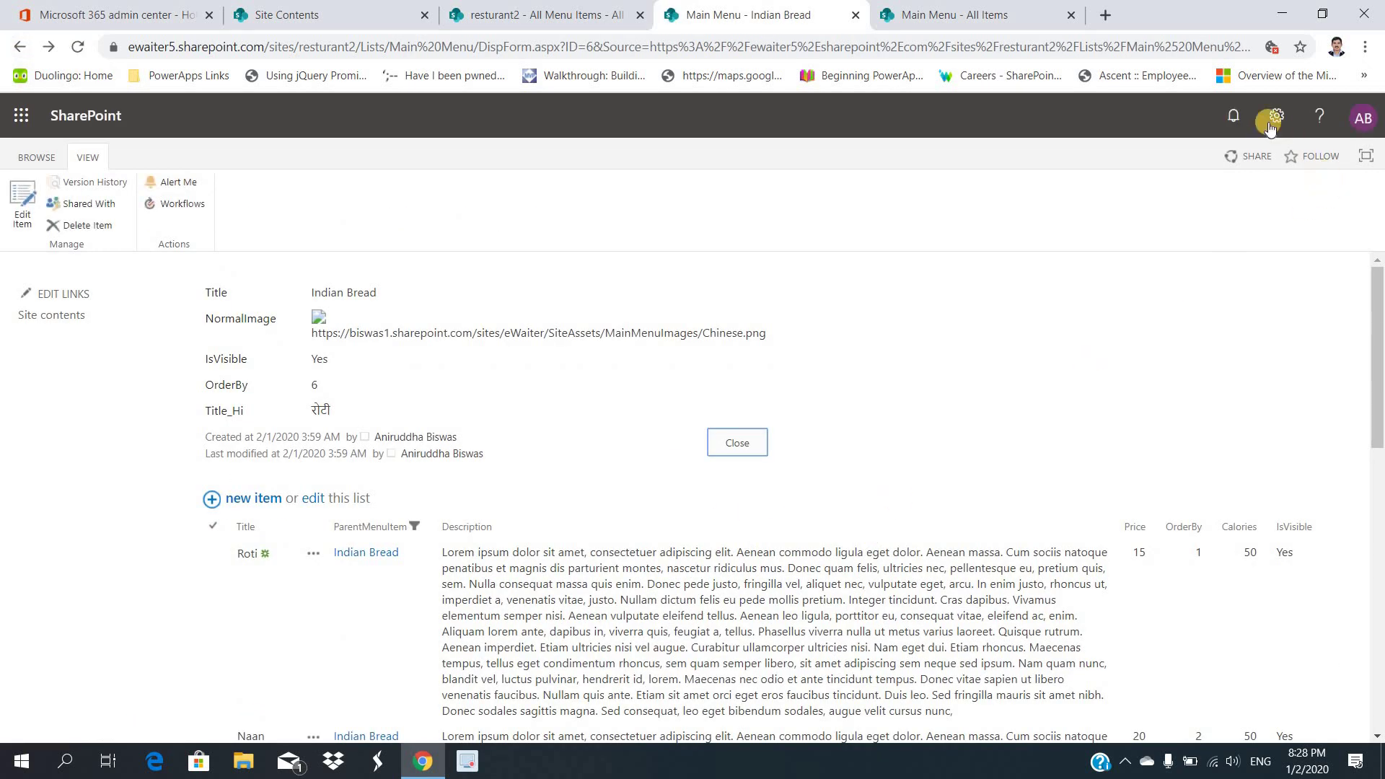
# Set the All Menu Items web part's Toolbar Type to No Toolbar and stop editing the page
pyautogui.click(1275, 117)
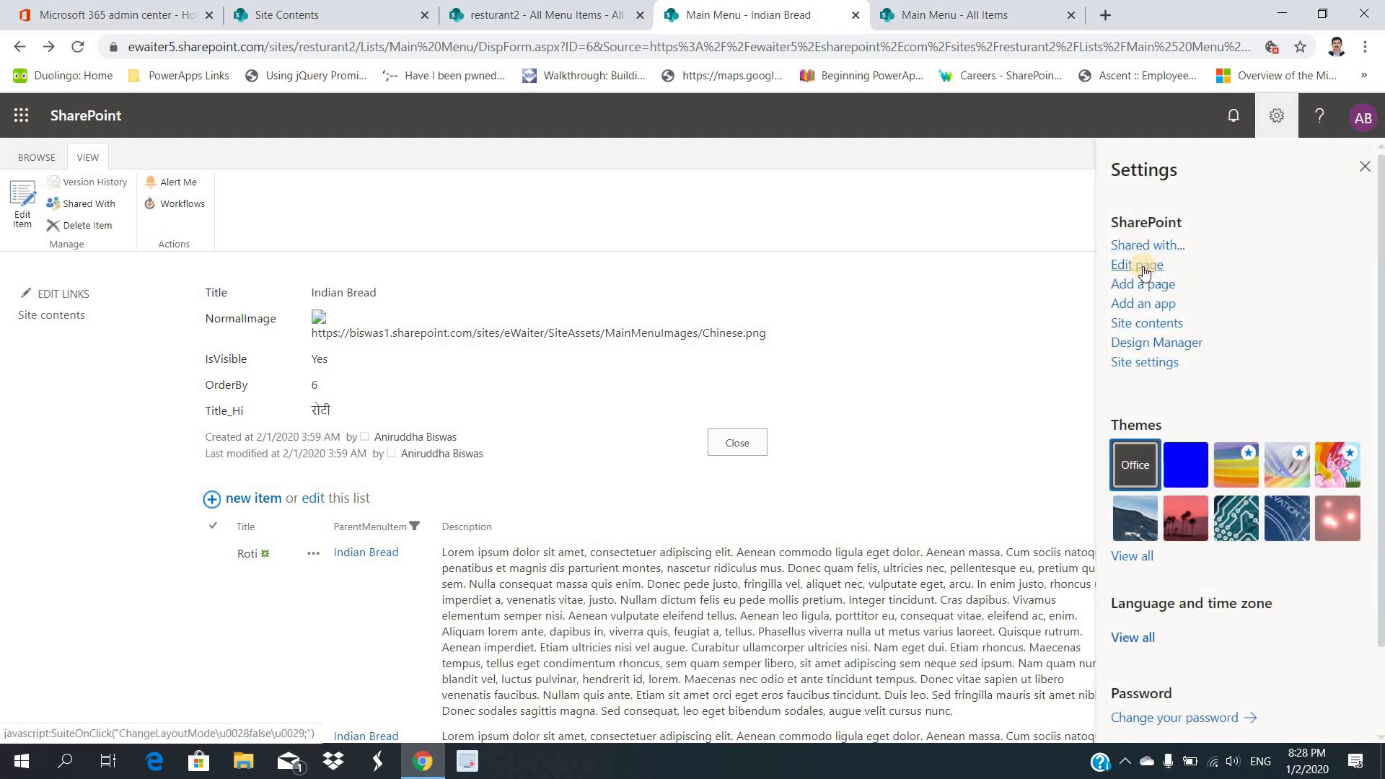
pyautogui.click(1143, 268)
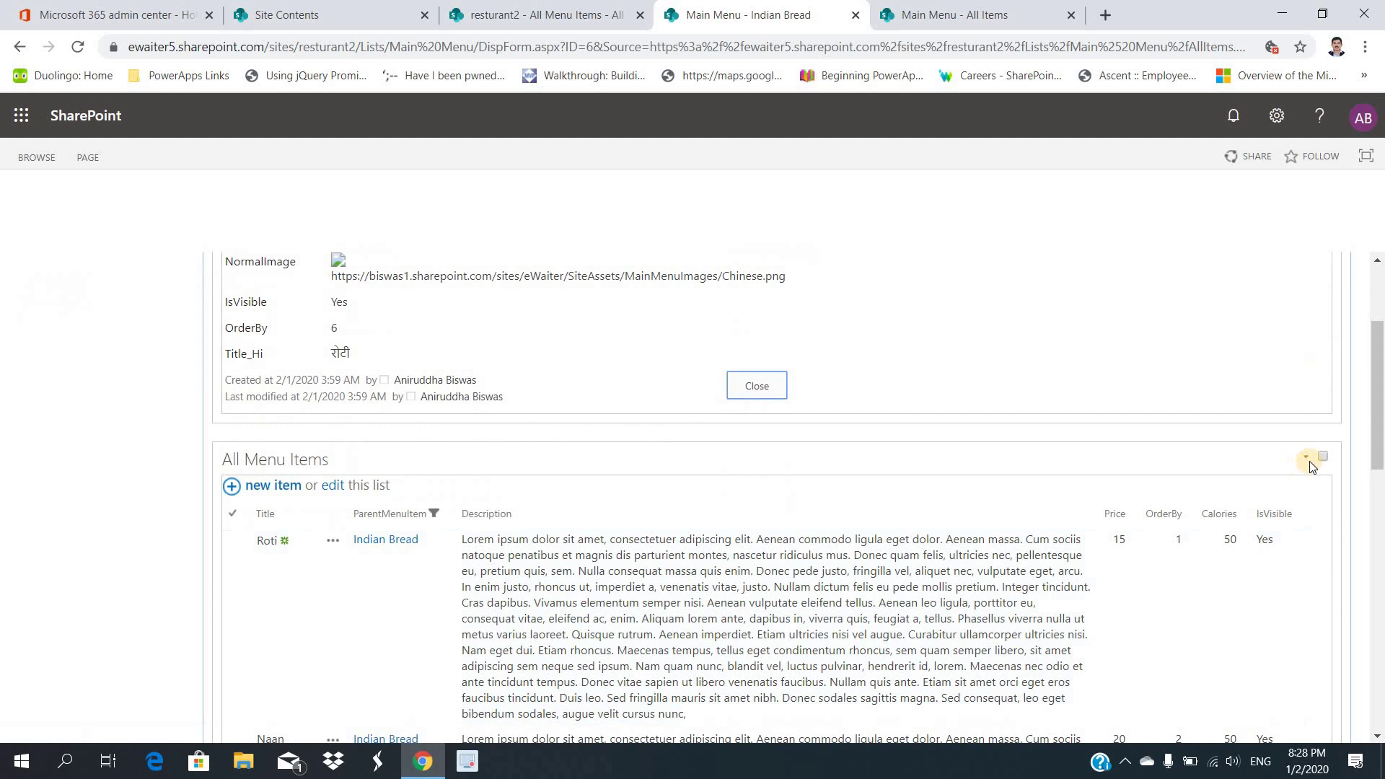
pyautogui.click(1306, 459)
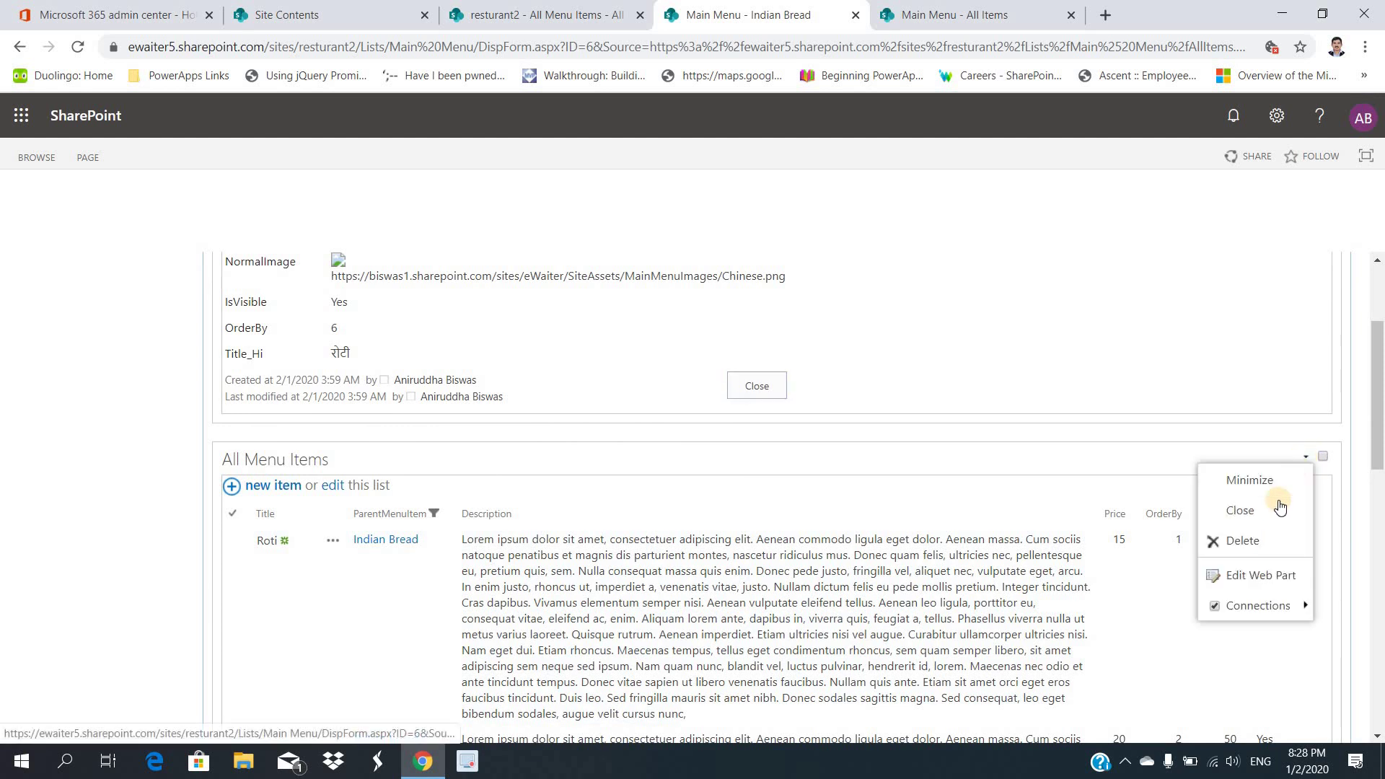
pyautogui.click(1268, 574)
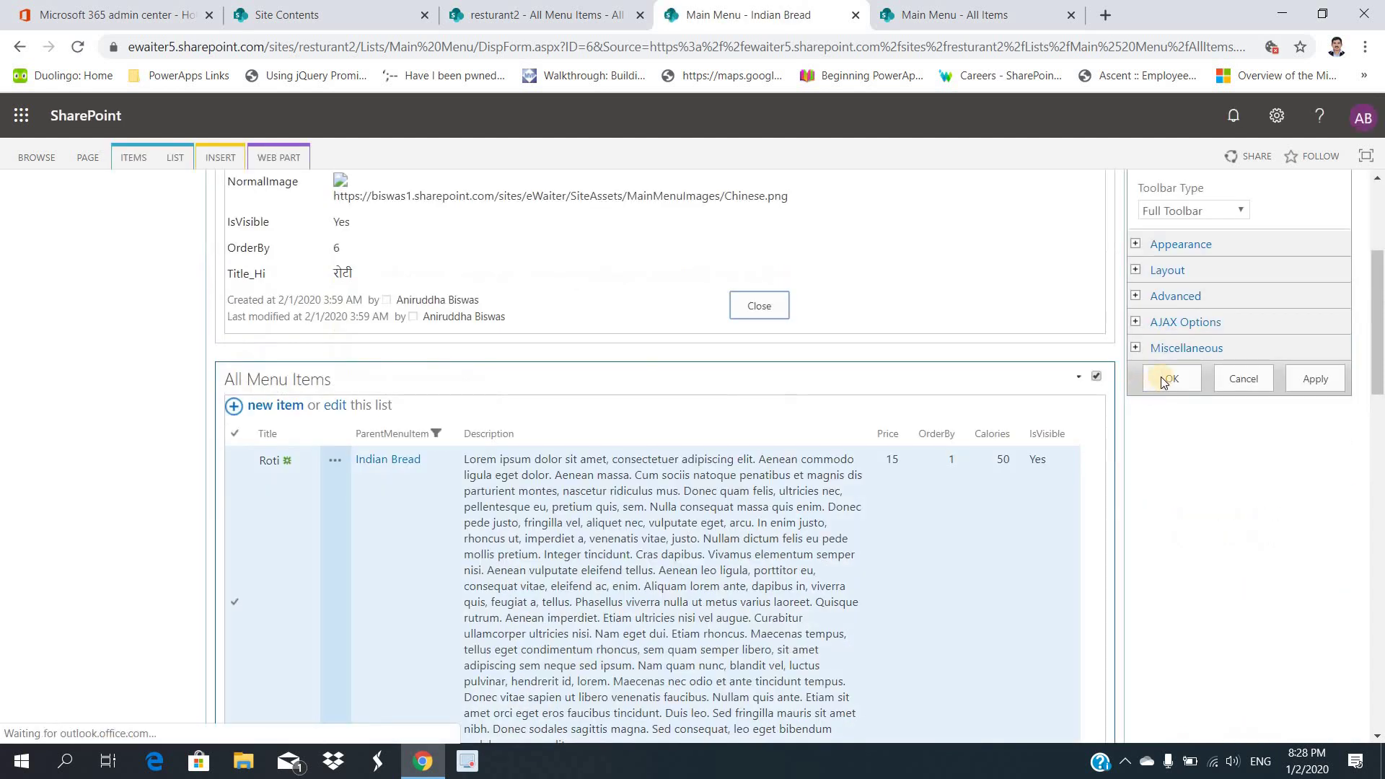
pyautogui.scroll(3, 1164, 379)
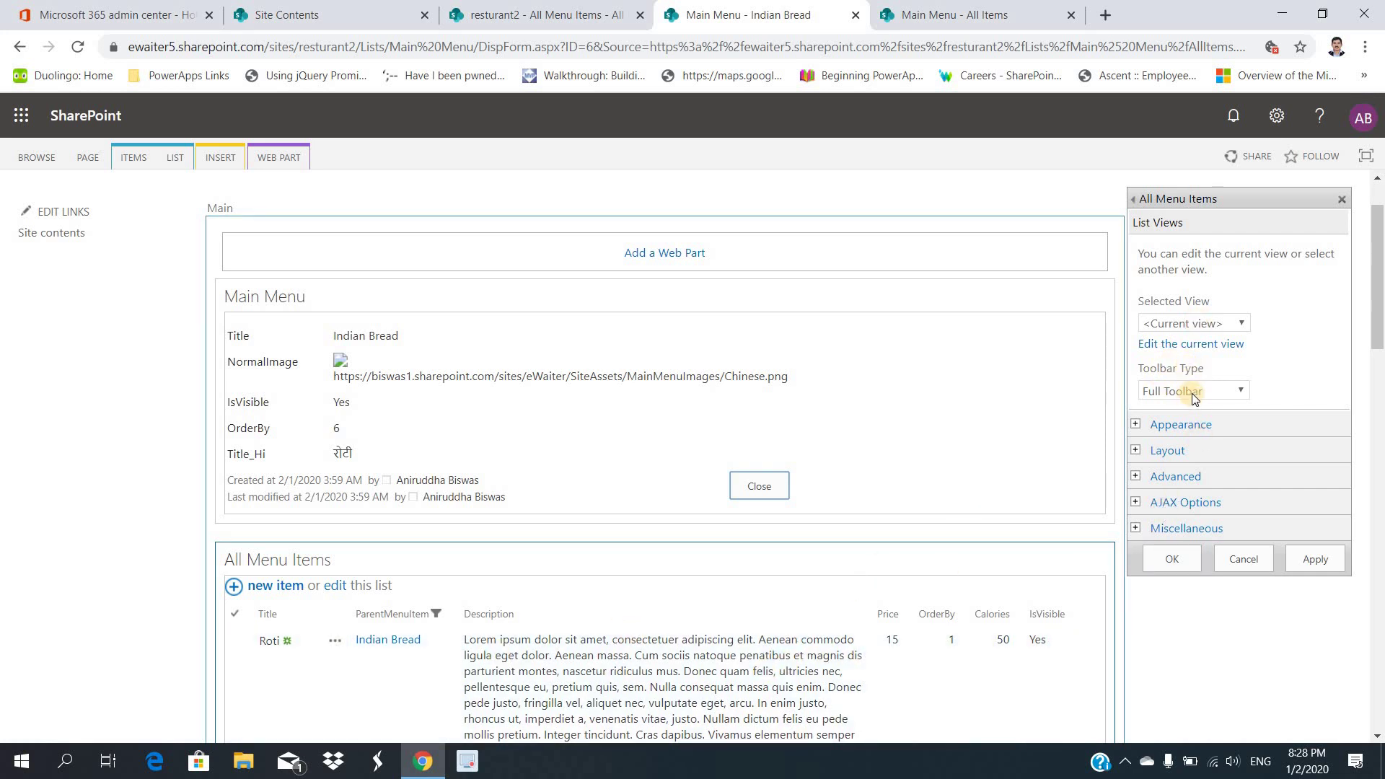
pyautogui.click(1192, 392)
pyautogui.click(1168, 439)
pyautogui.click(1171, 567)
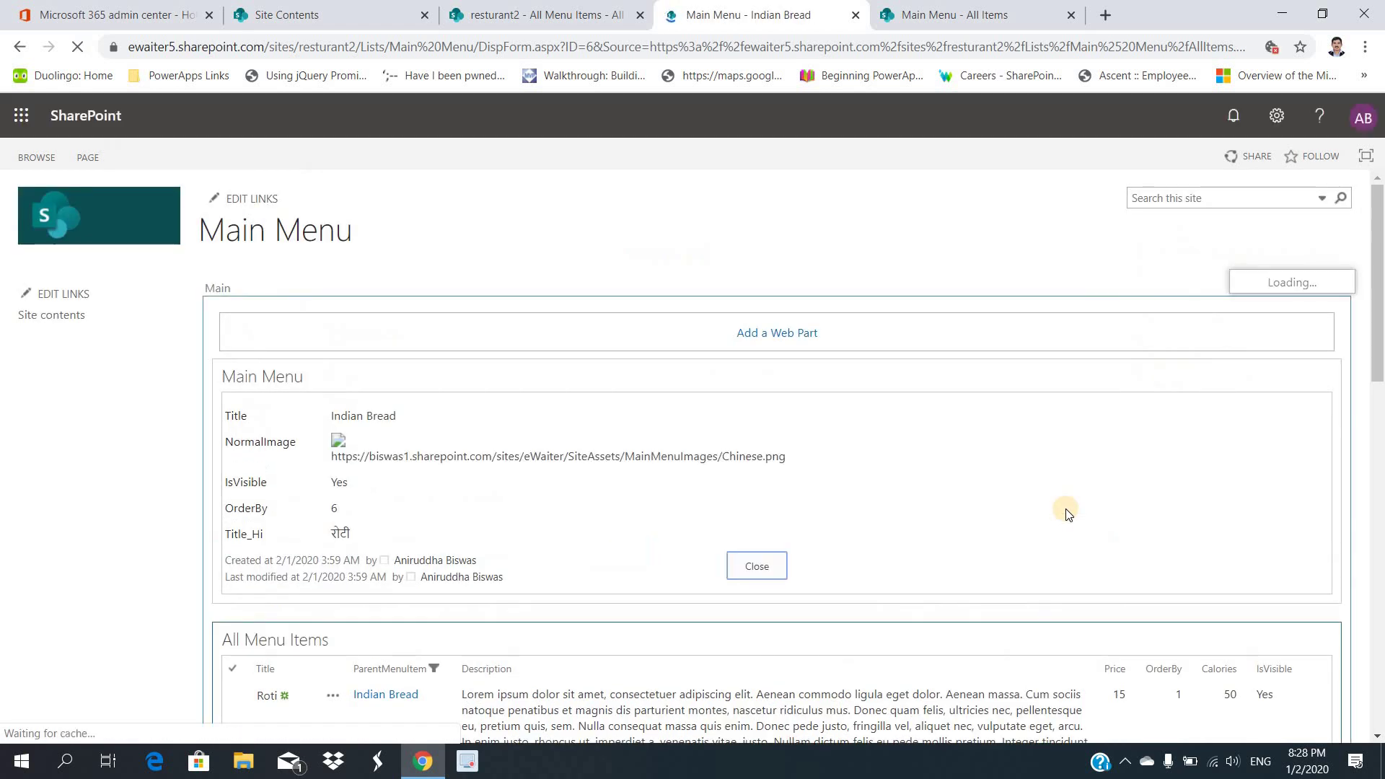
pyautogui.click(86, 153)
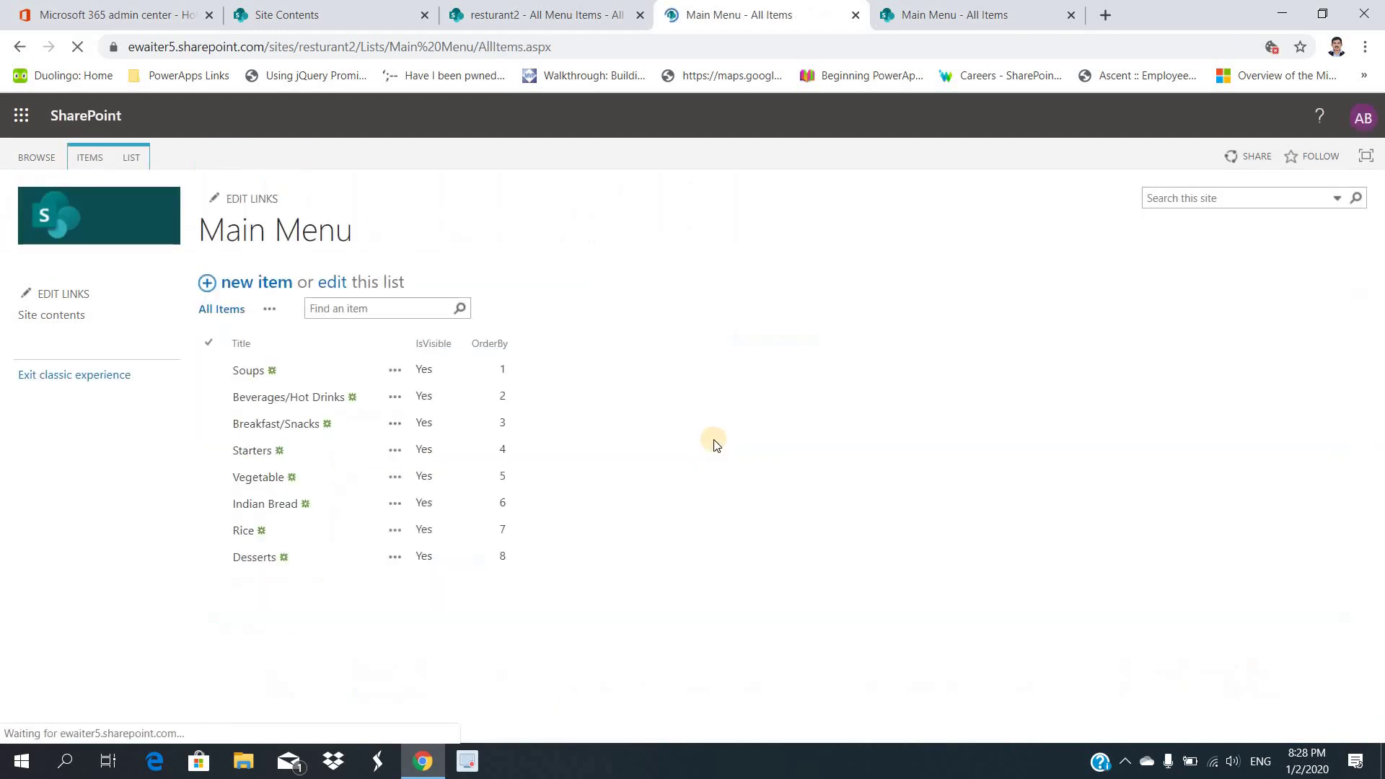
# Set 'Launch forms in a dialog' to Yes in the All Menu Items advanced settings
pyautogui.click(496, 9)
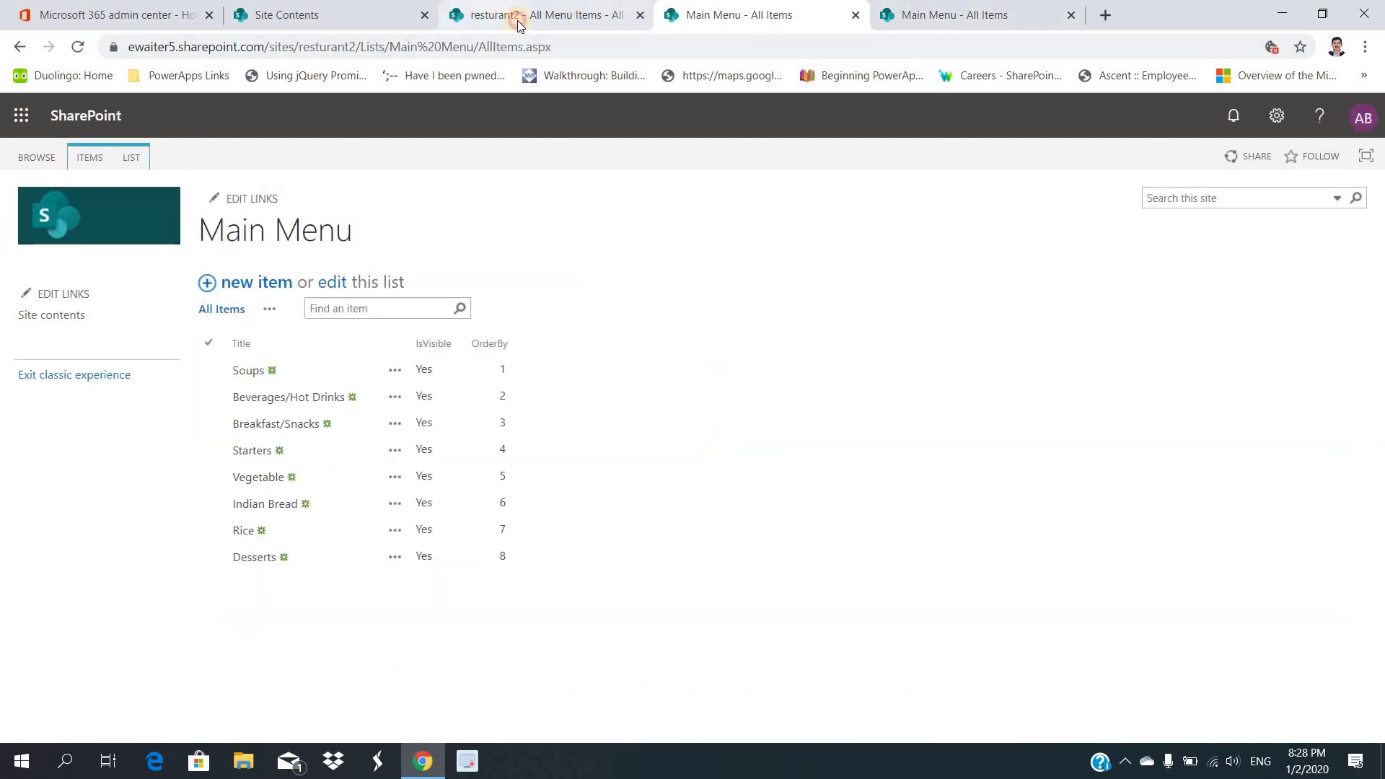
pyautogui.click(1281, 117)
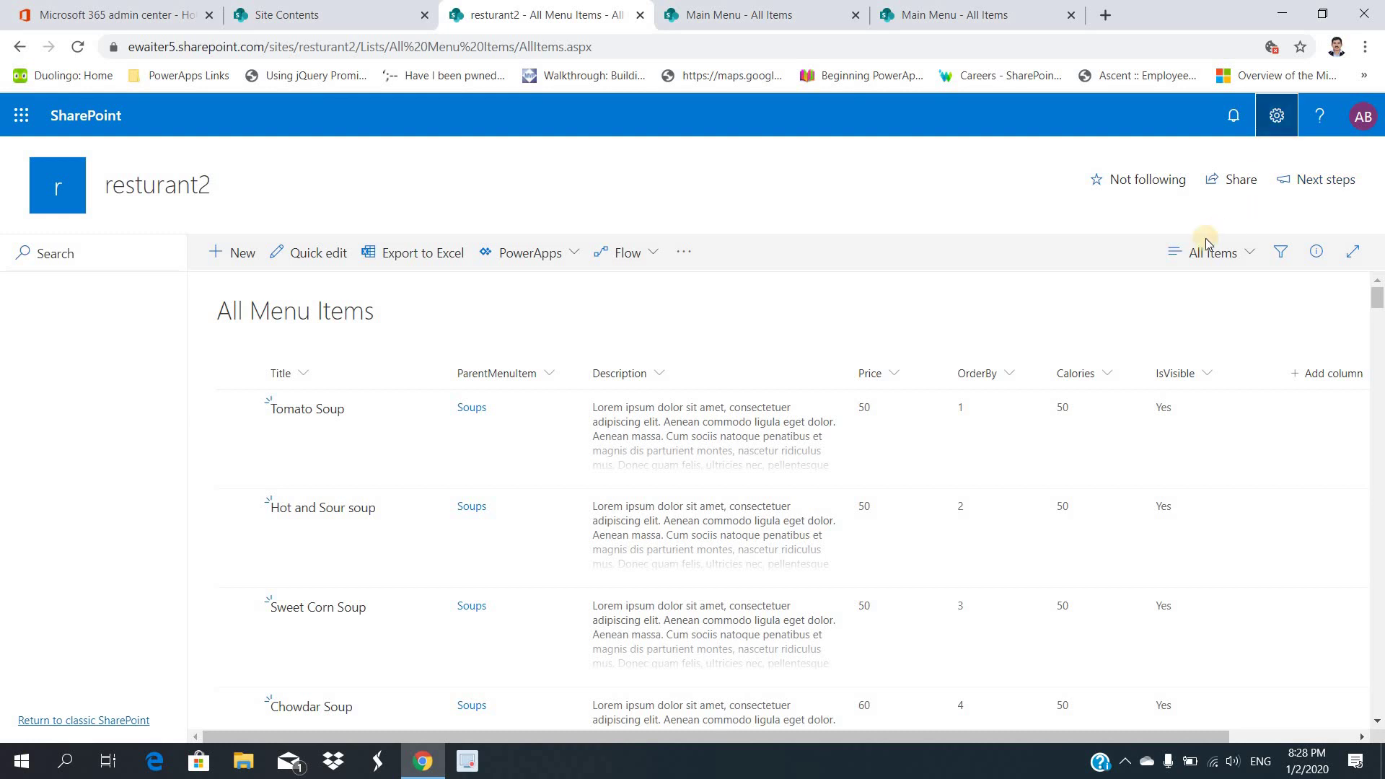
pyautogui.click(1143, 283)
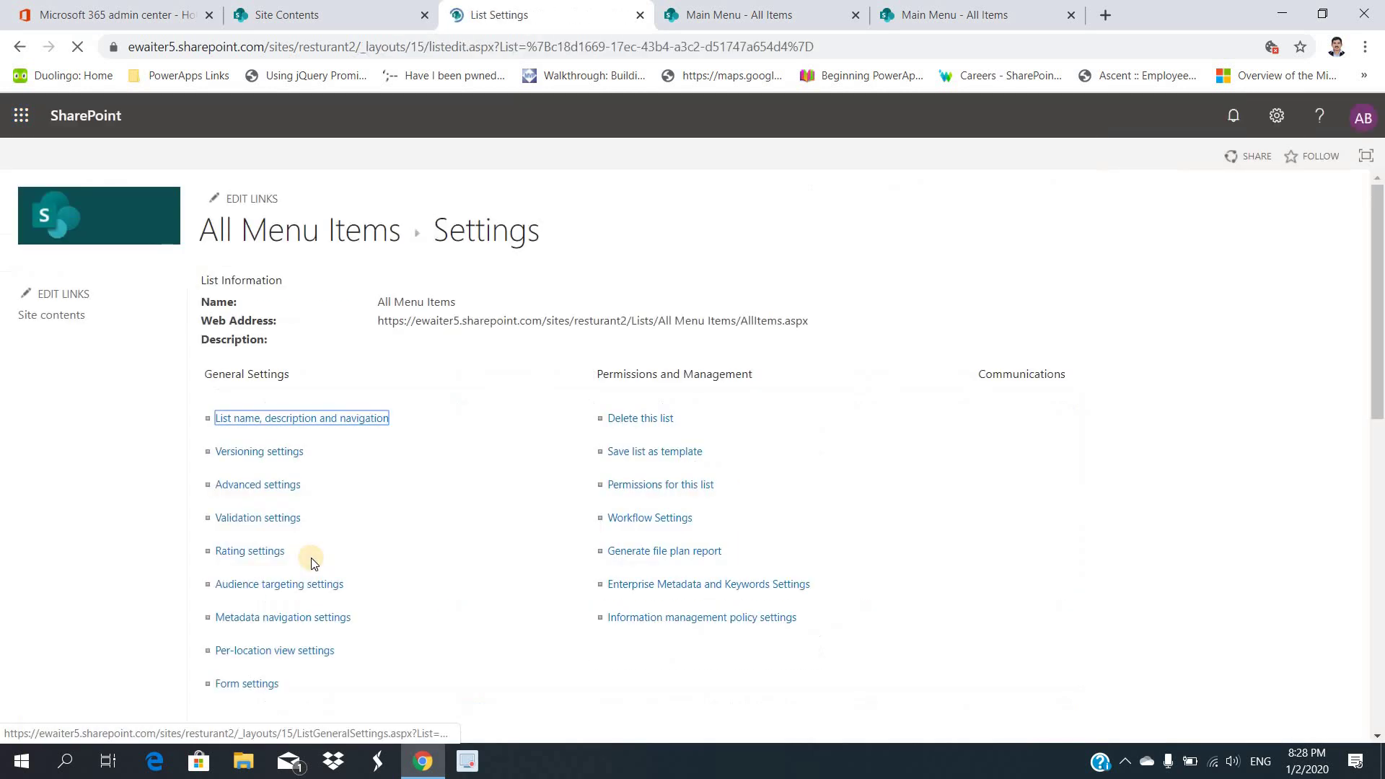
pyautogui.scroll(-1, 288, 566)
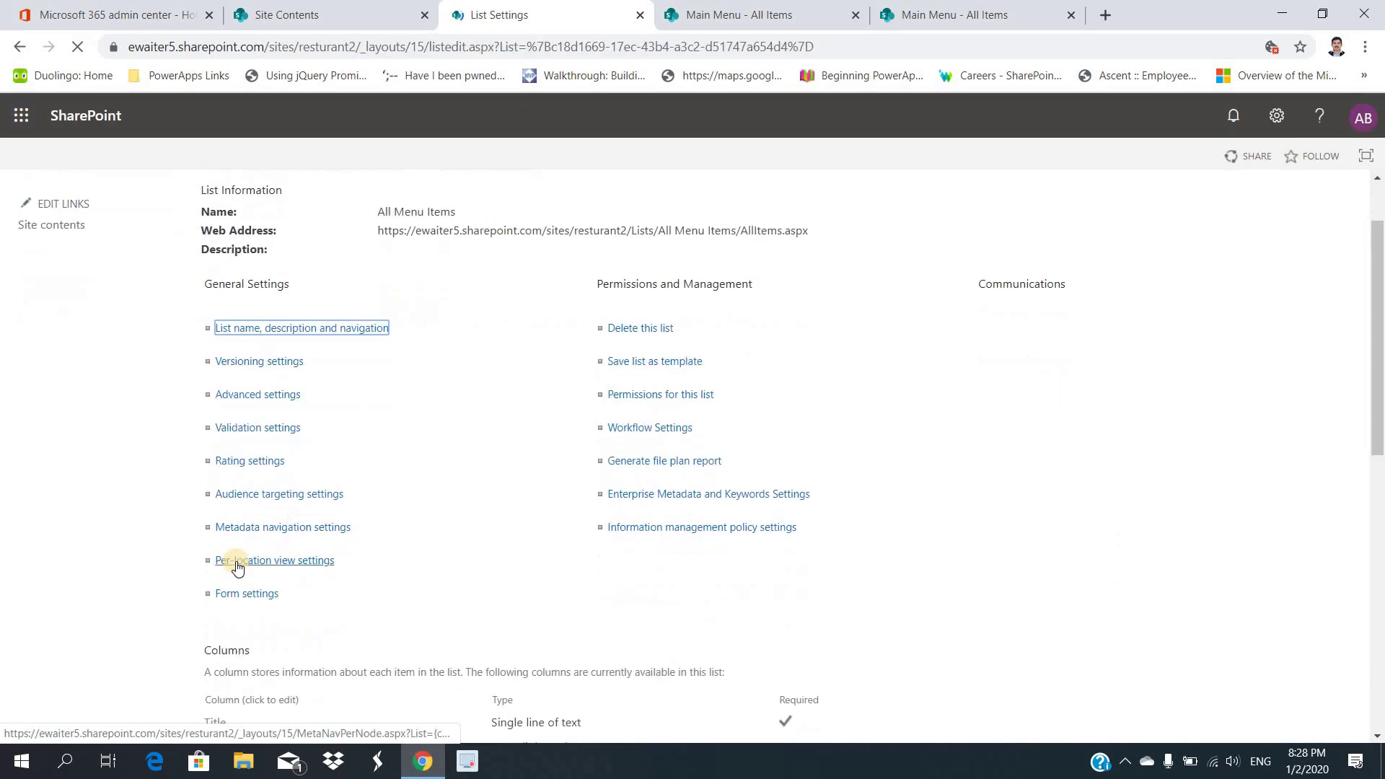
pyautogui.click(240, 394)
pyautogui.scroll(-8, 444, 535)
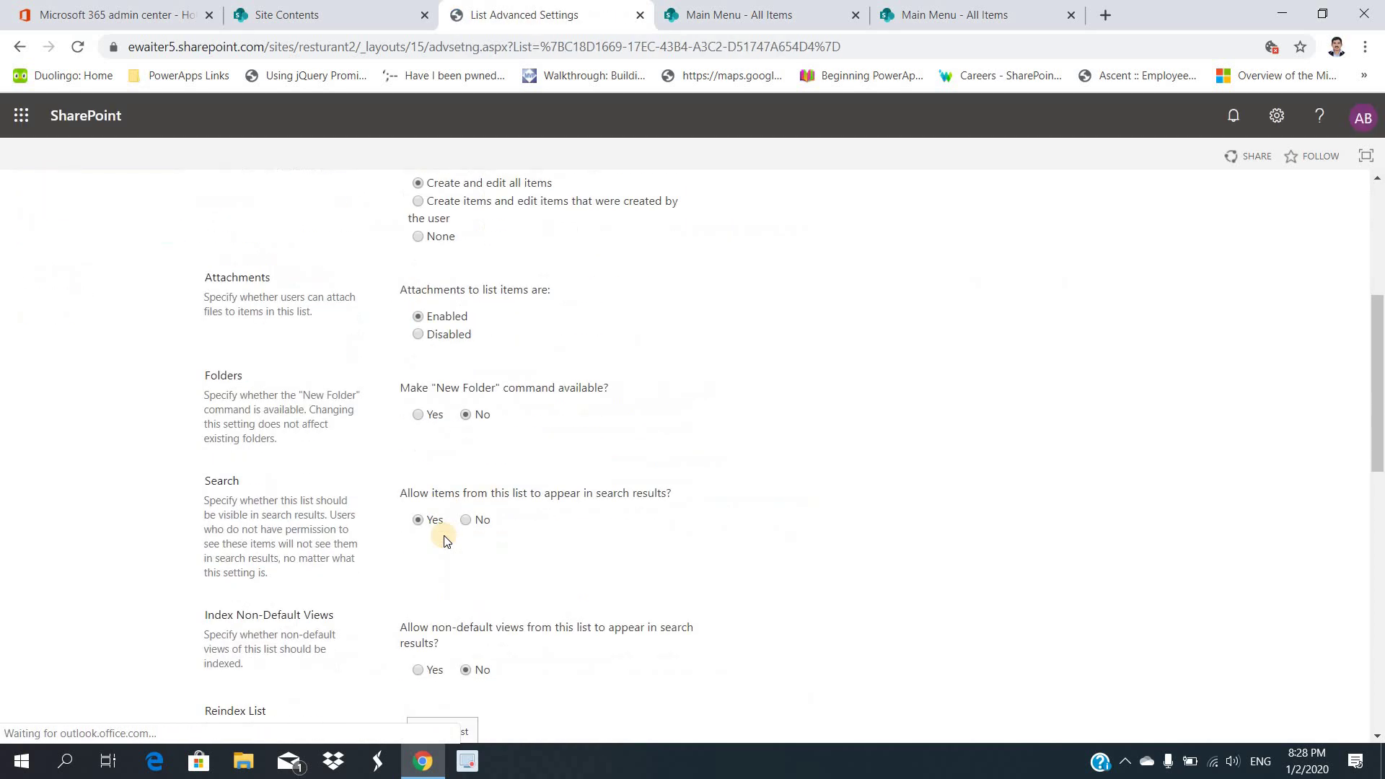
pyautogui.scroll(1, 444, 535)
pyautogui.scroll(-3, 444, 535)
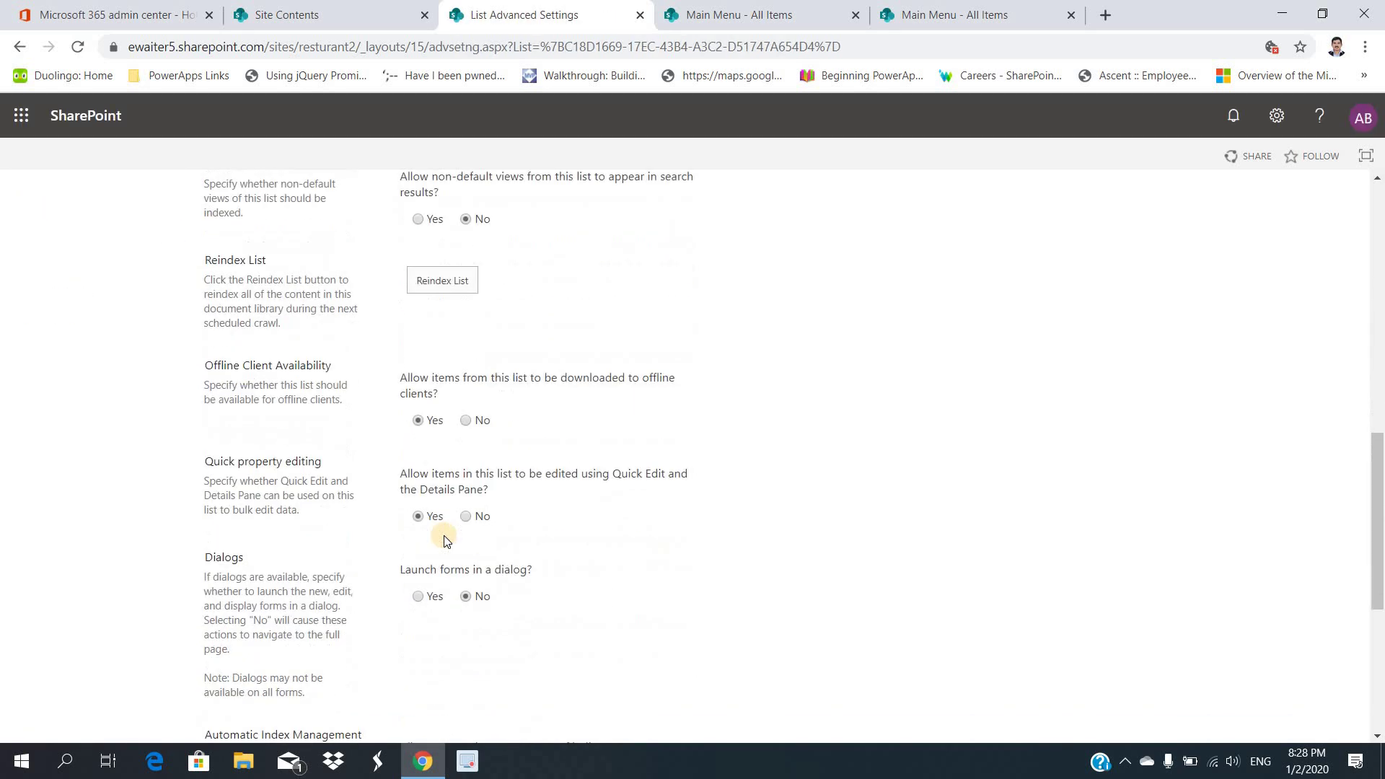
pyautogui.scroll(-1, 425, 523)
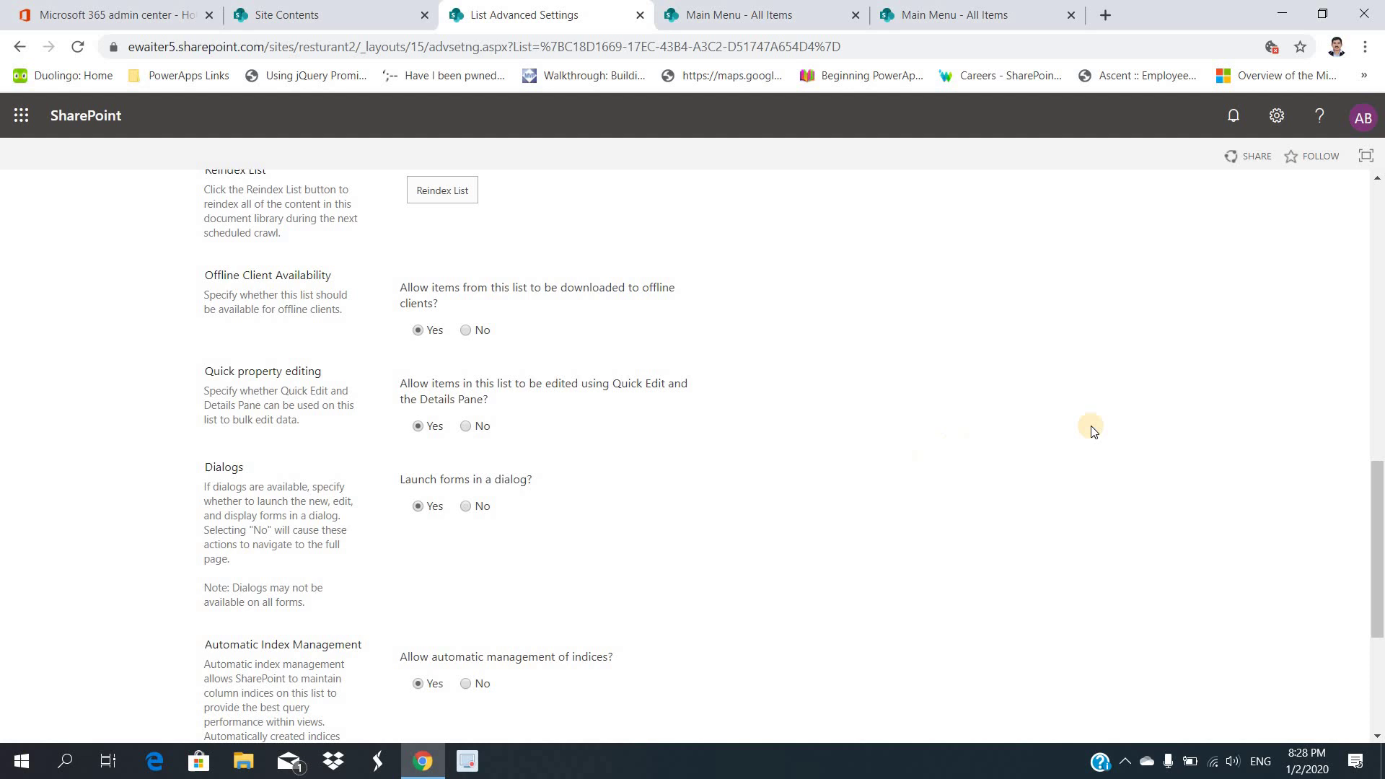
pyautogui.scroll(20, 1088, 426)
pyautogui.scroll(-20, 956, 540)
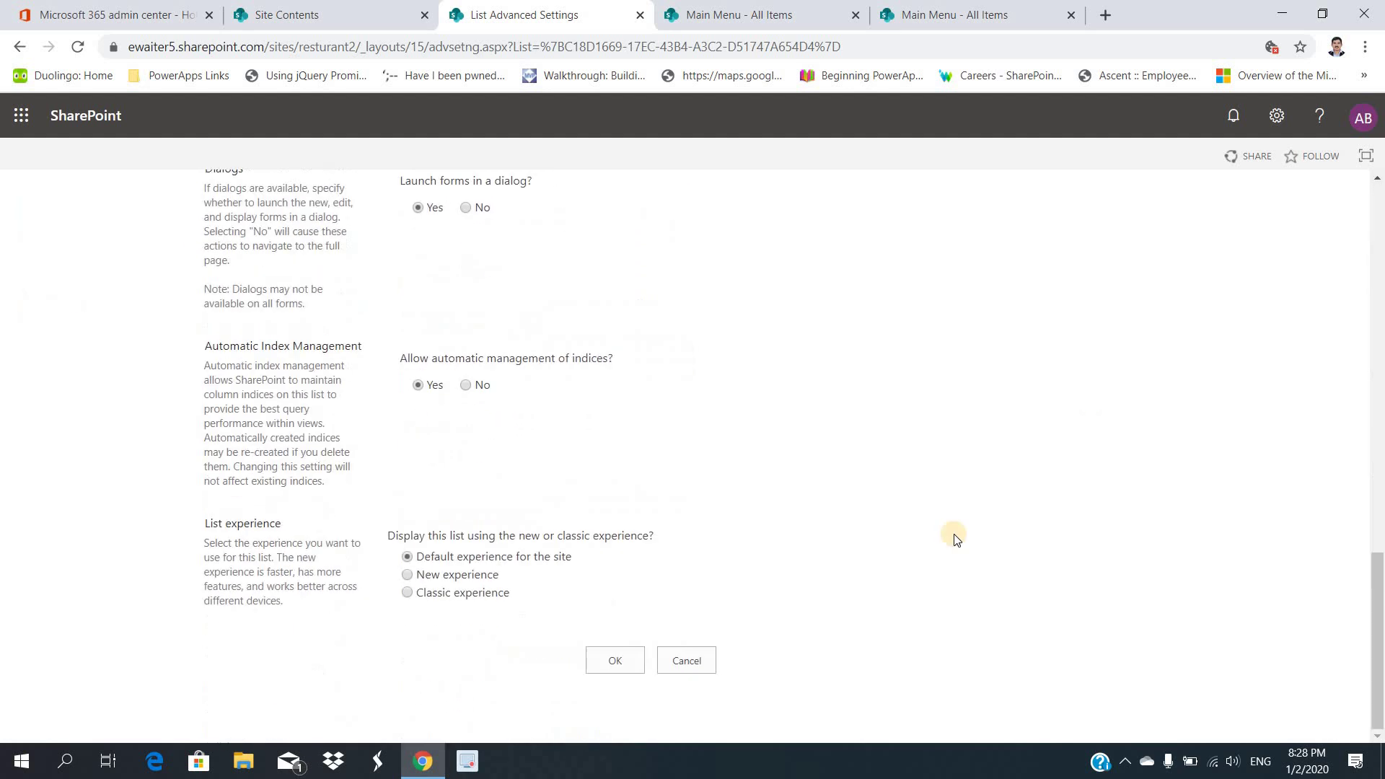
pyautogui.click(630, 666)
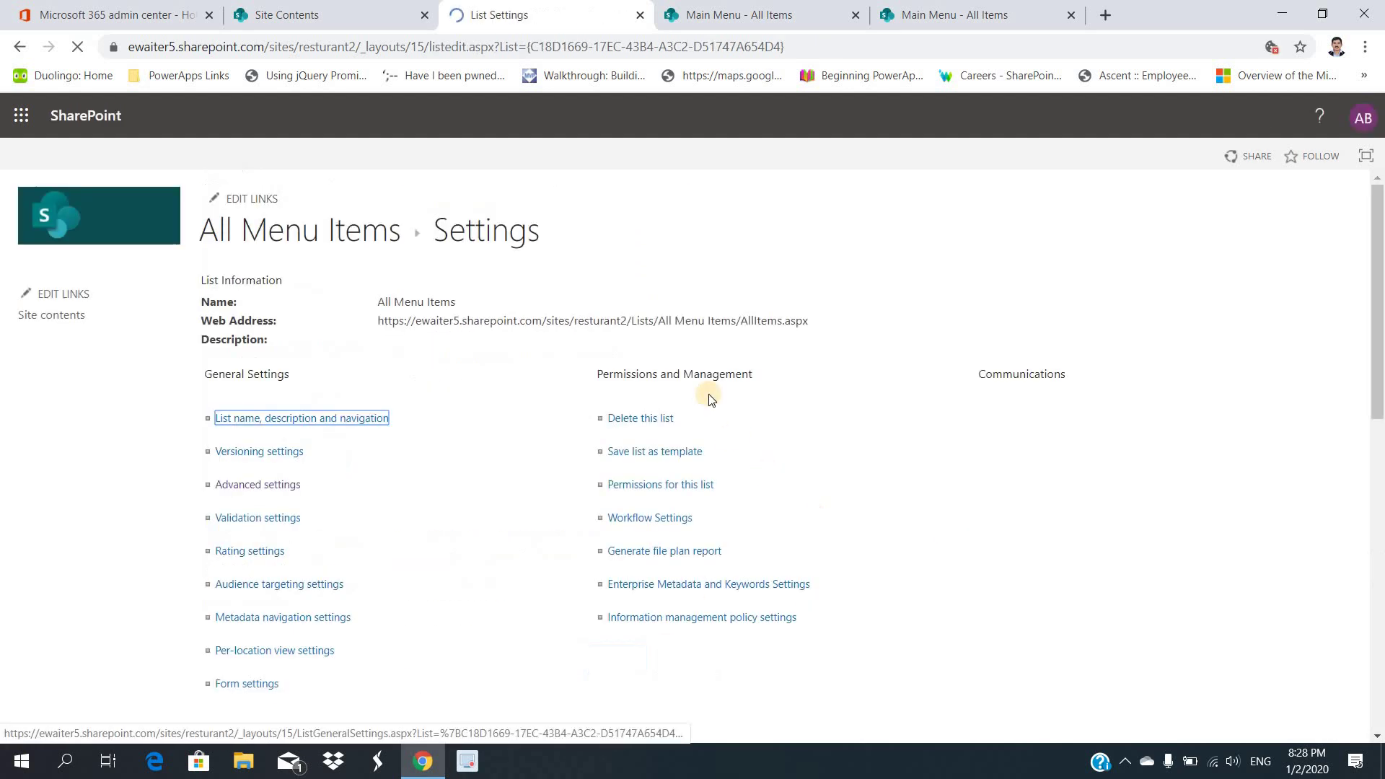
# Open the Soups item from the Main Menu list
pyautogui.click(733, 6)
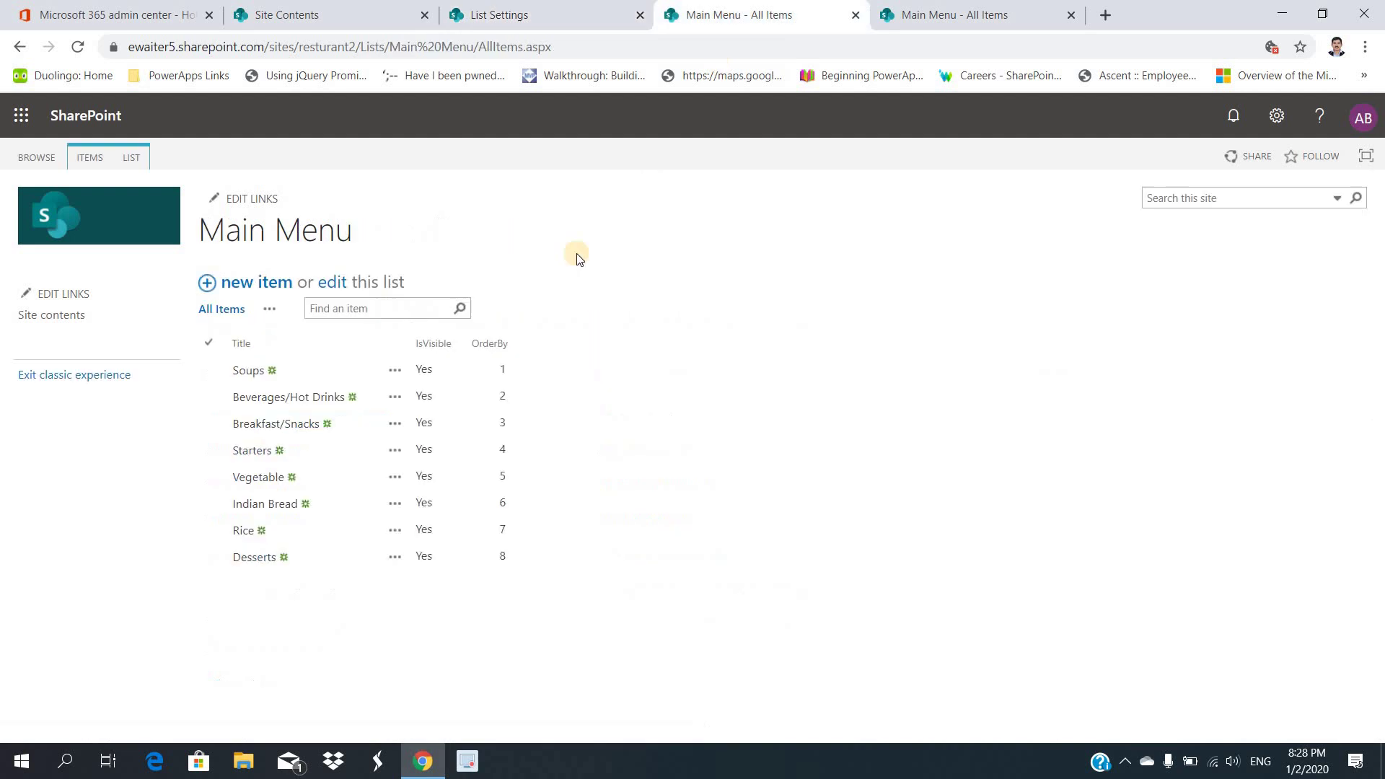
pyautogui.click(256, 370)
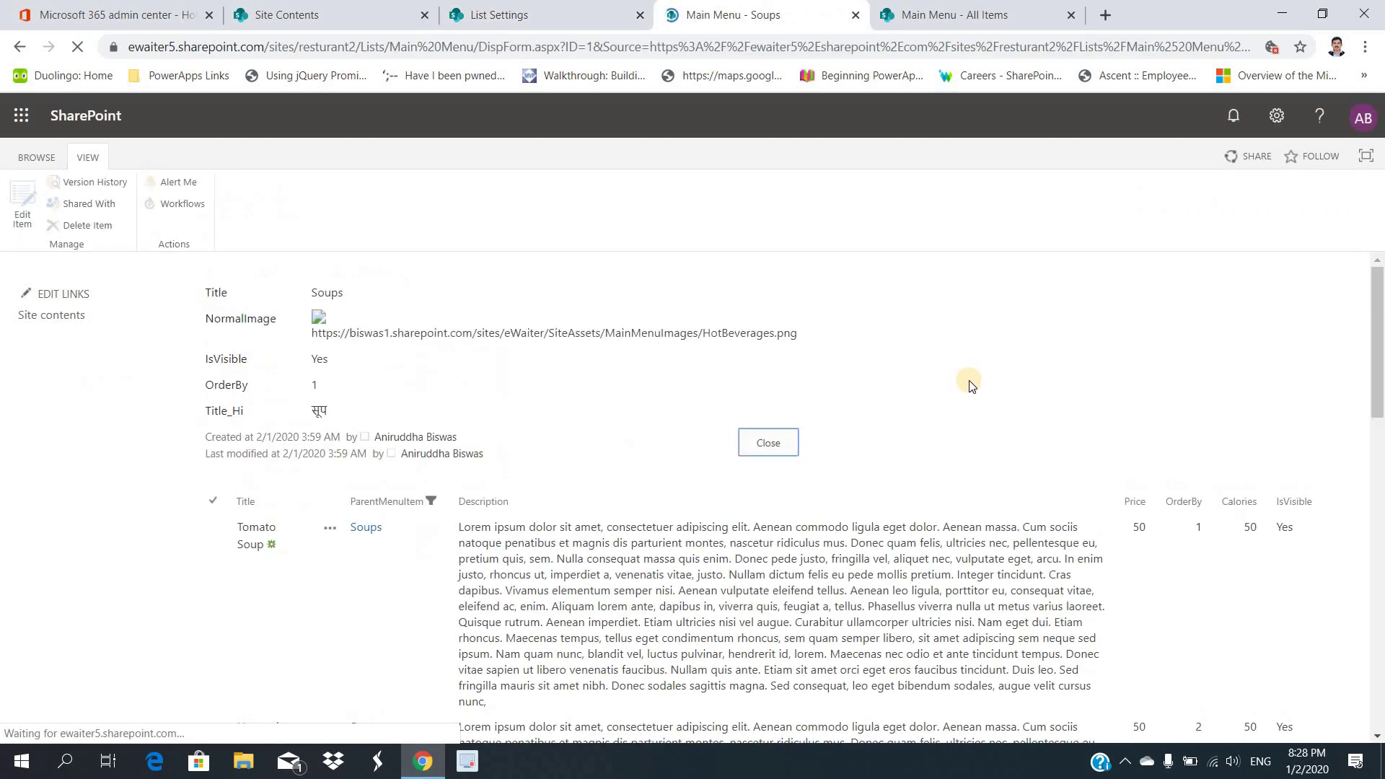
pyautogui.scroll(-7, 971, 386)
pyautogui.scroll(5, 333, 357)
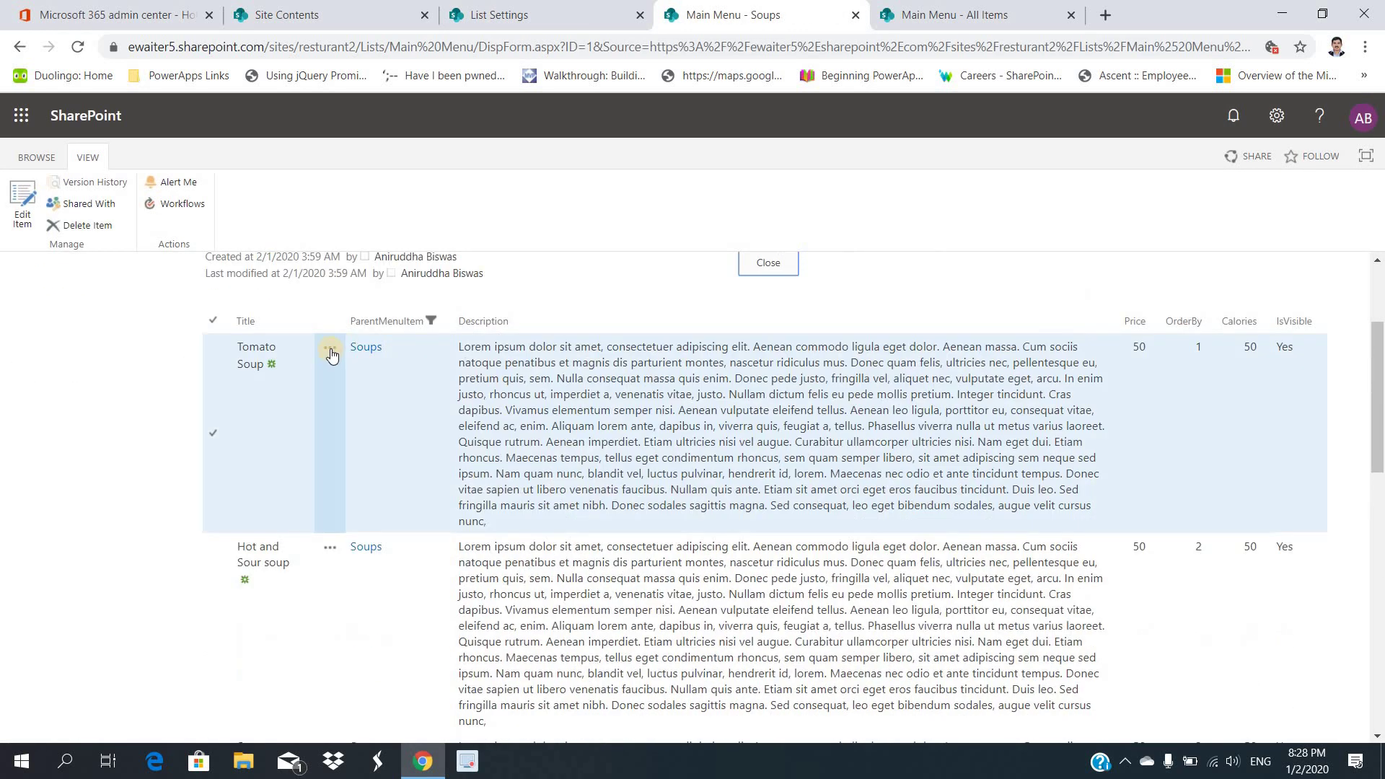
# Edit Tomato Soup in the pop-up, add 'dfgdfgdg' to its description, and save
pyautogui.click(331, 353)
pyautogui.click(361, 393)
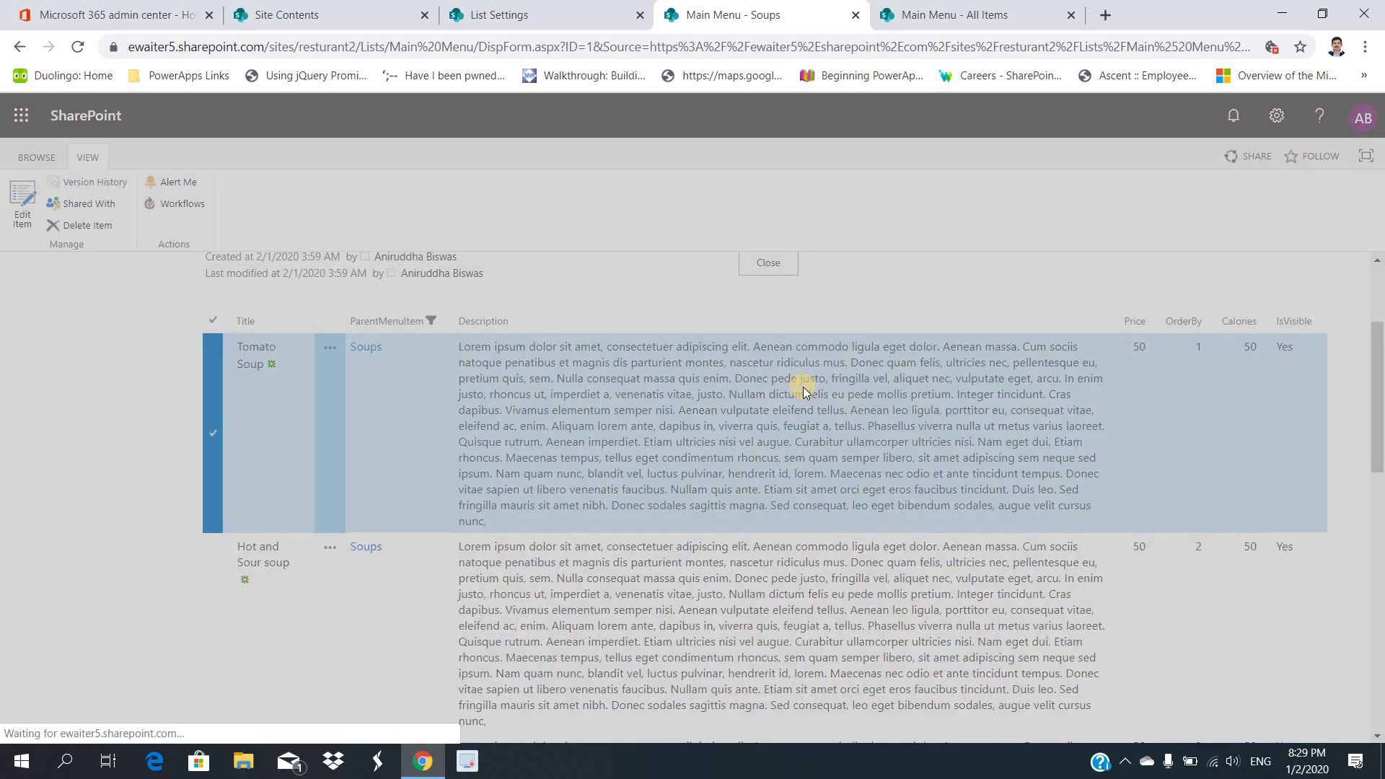
pyautogui.scroll(-5, 786, 415)
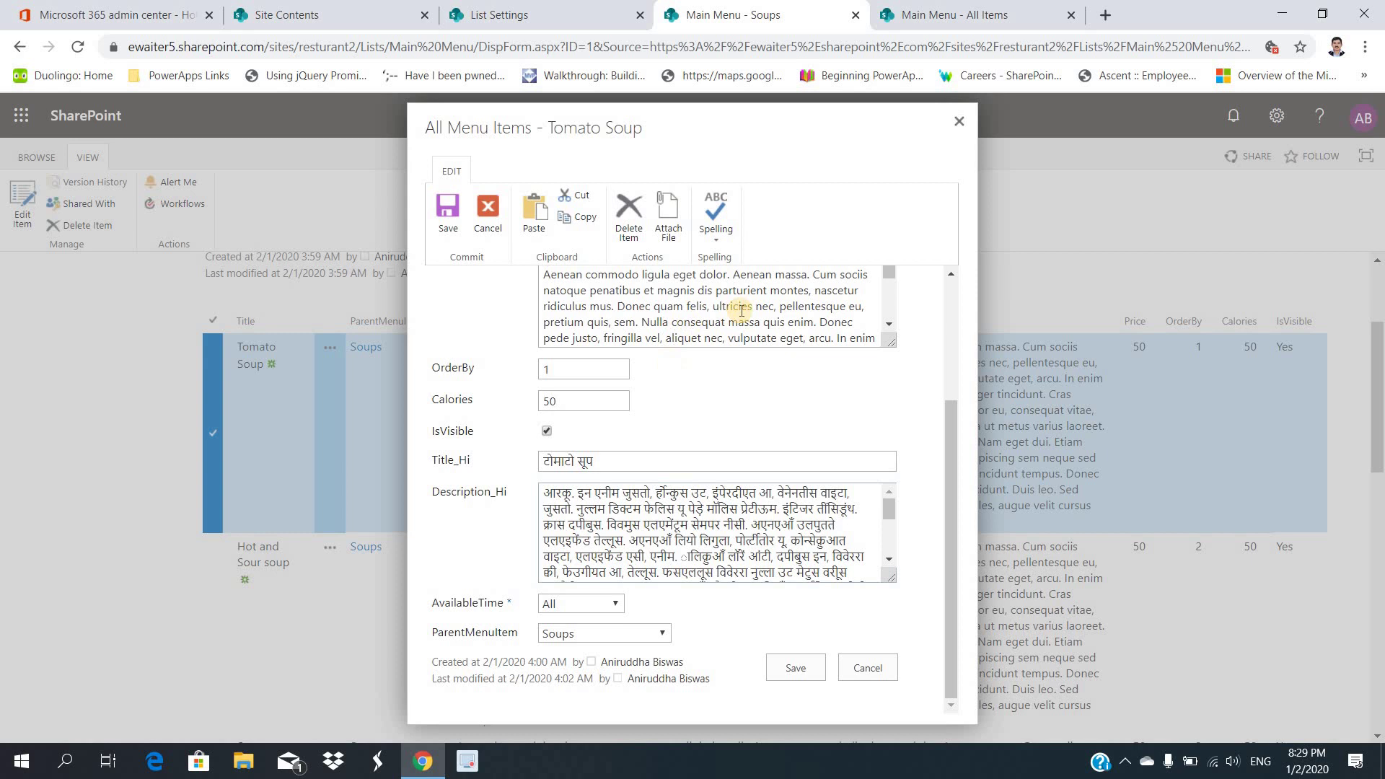
pyautogui.scroll(3, 735, 317)
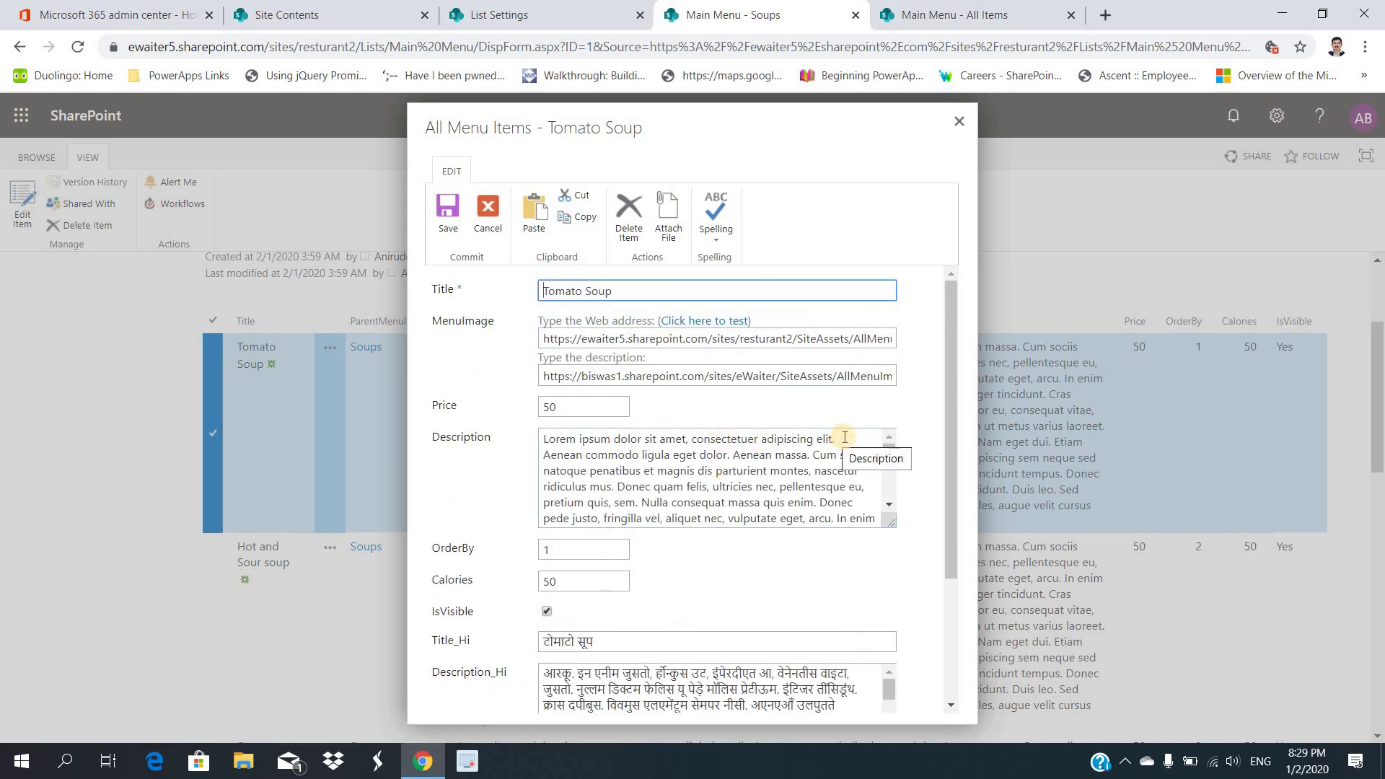
pyautogui.click(844, 437)
pyautogui.write('dfgdfgdg')
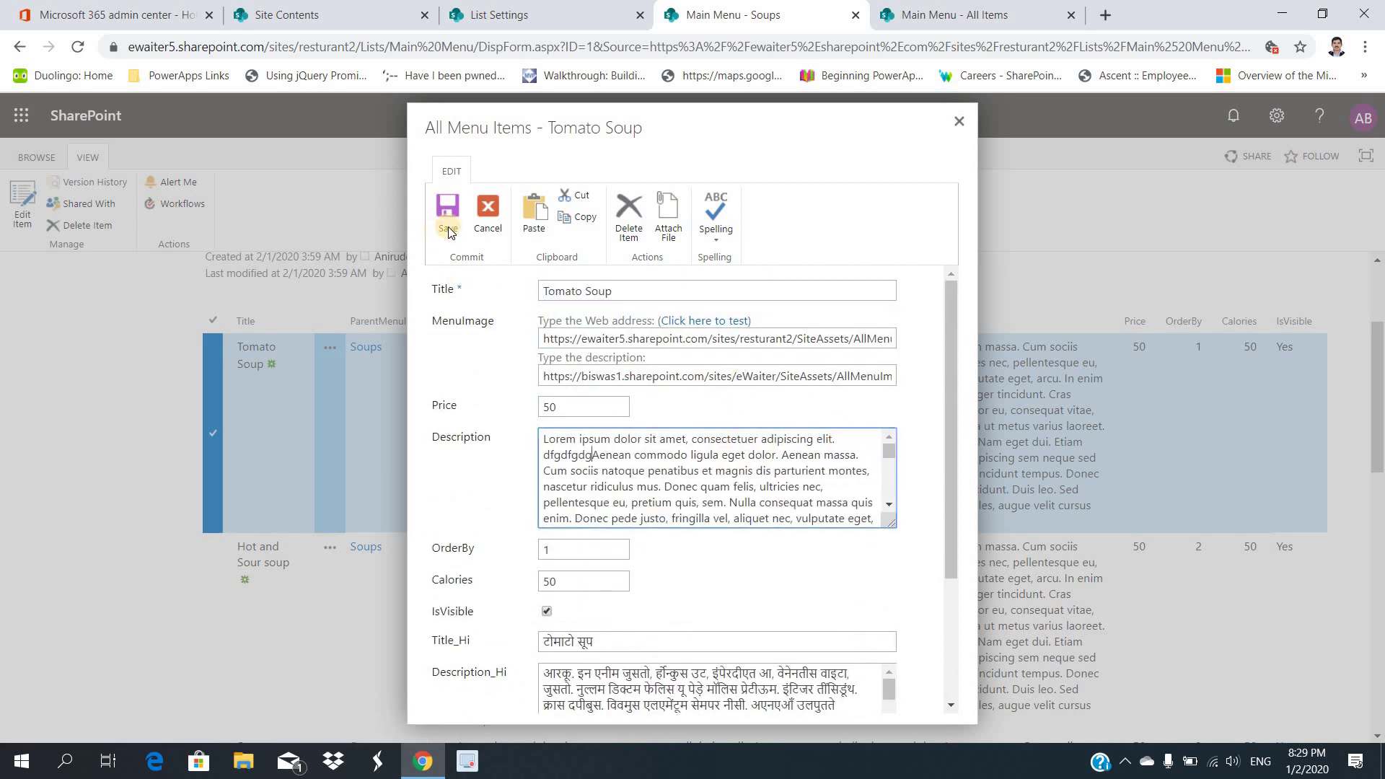
pyautogui.click(448, 216)
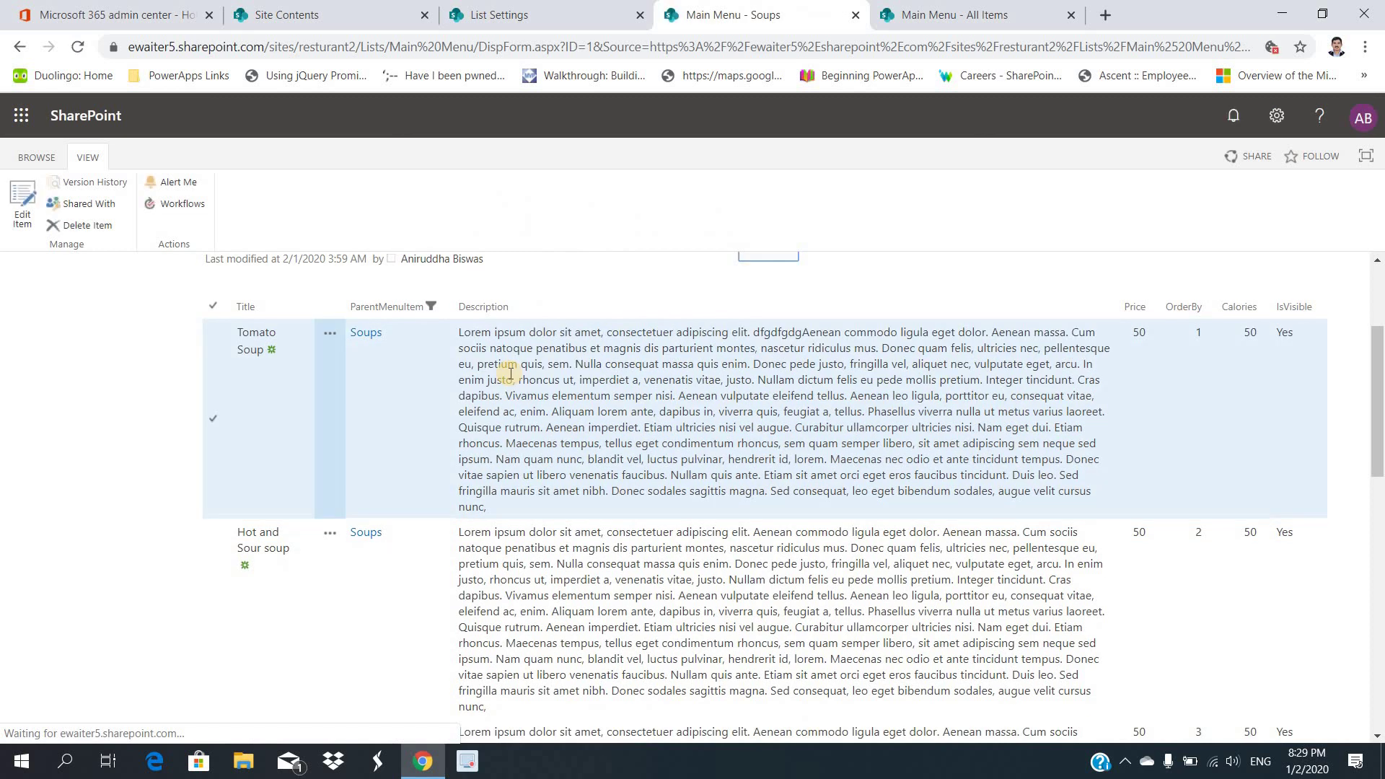